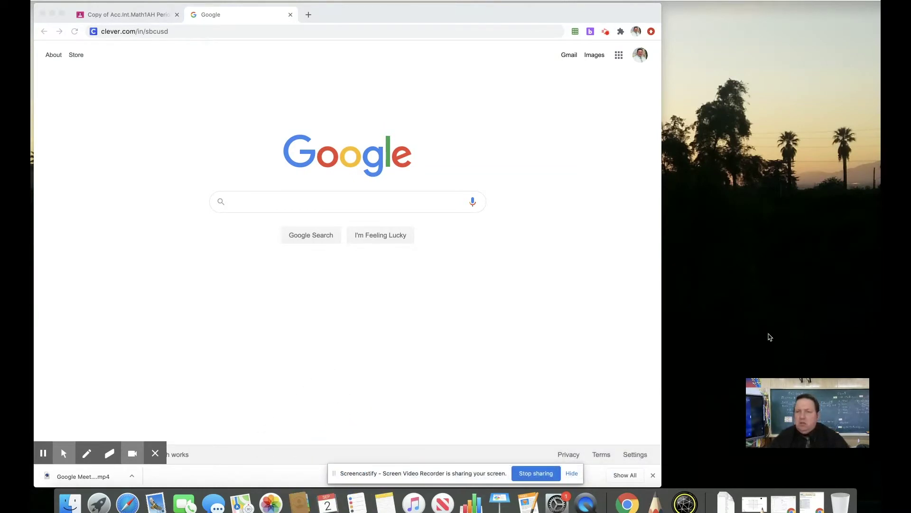
Load the district's Clever login page from the browser address bar
mouse_move(866, 380)
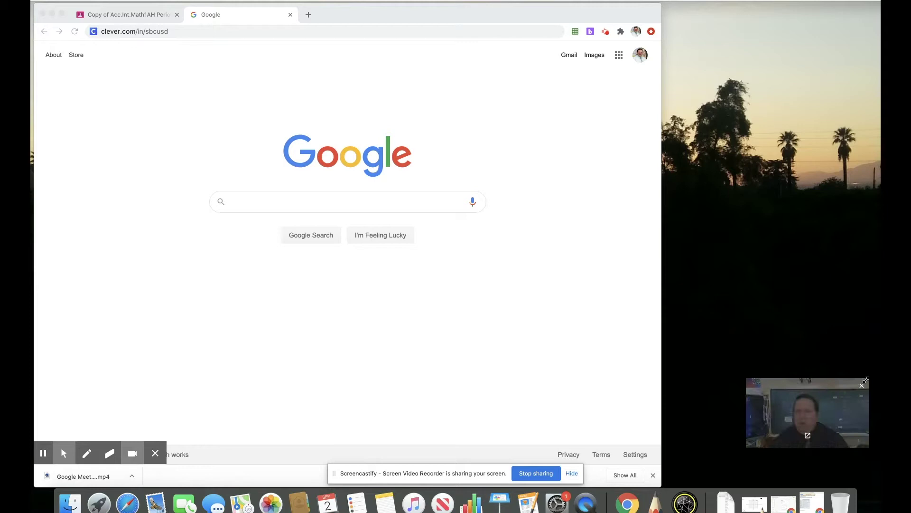
left_click(862, 387)
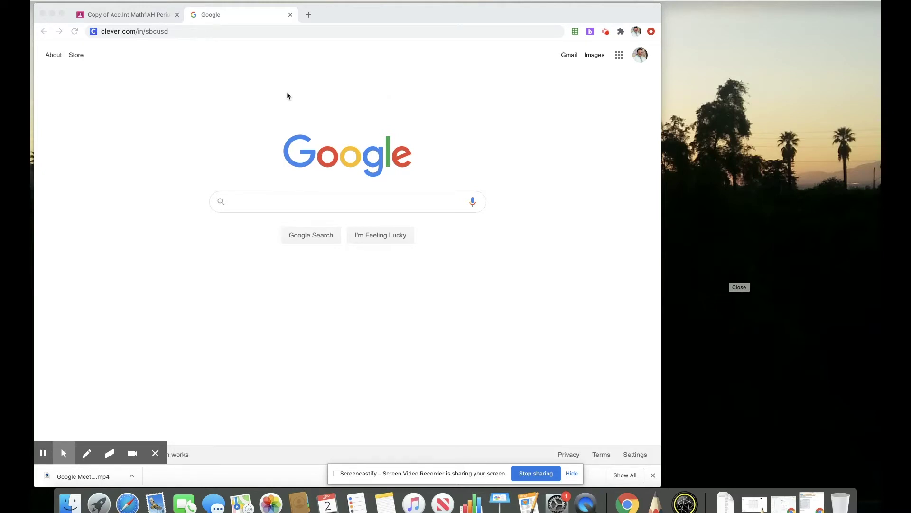
left_click(174, 31)
left_click_drag(171, 31, 102, 27)
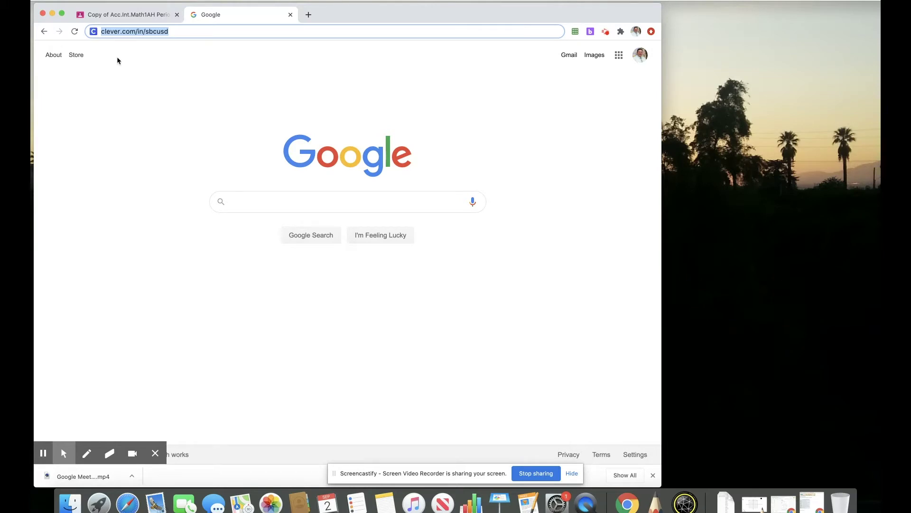
left_click(185, 33)
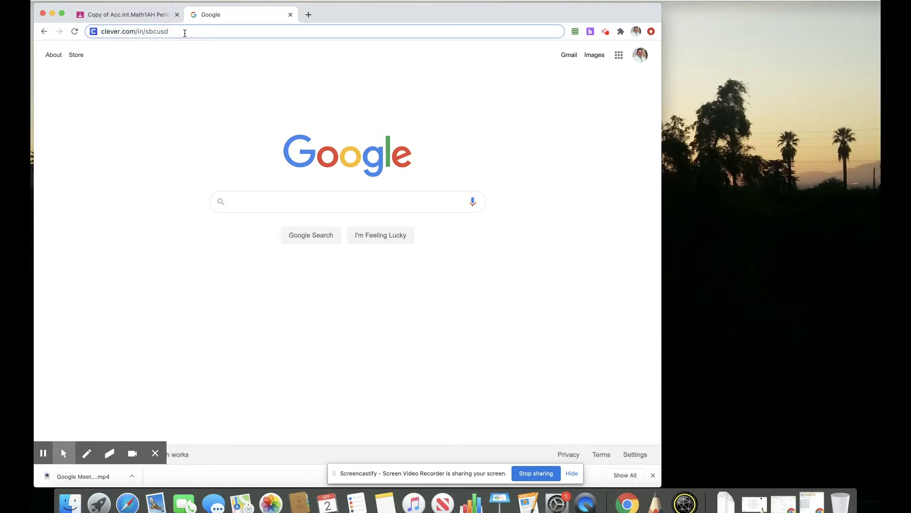
key("Return")
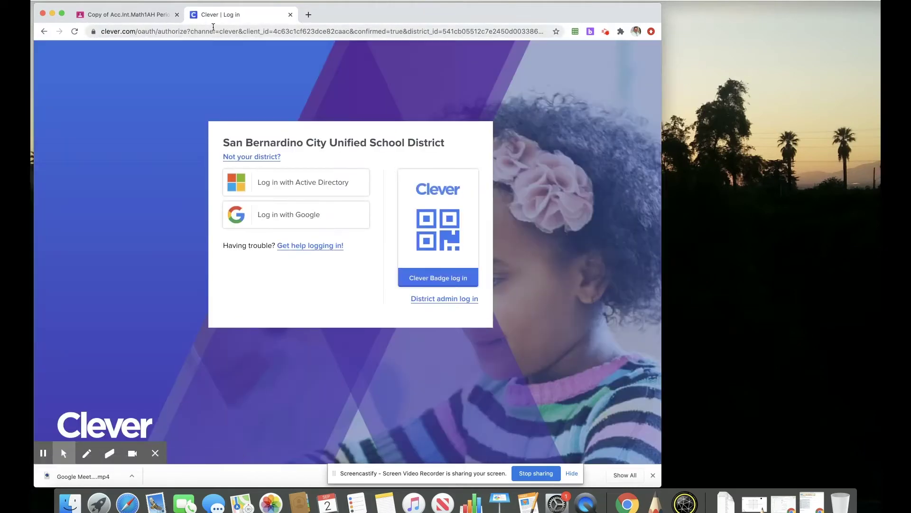
Sign in to Clever with the district Active Directory account
left_click(314, 184)
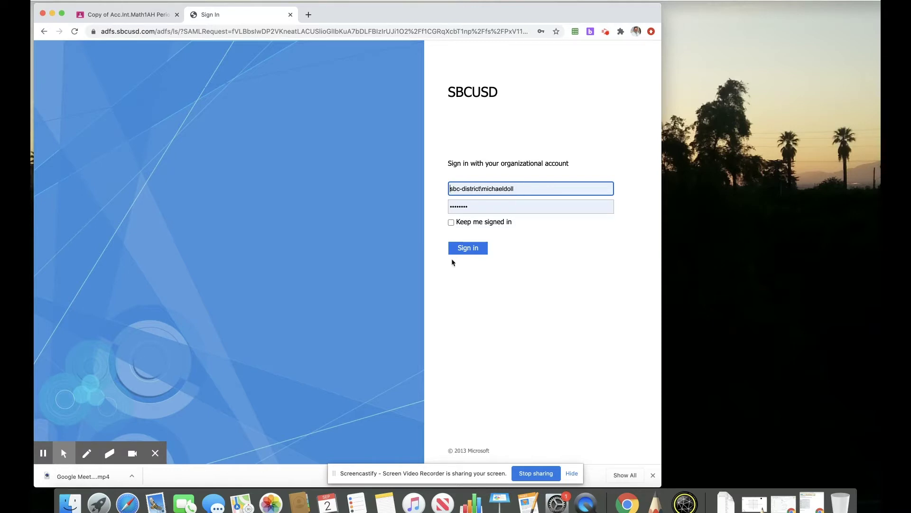
left_click(468, 252)
left_click(469, 252)
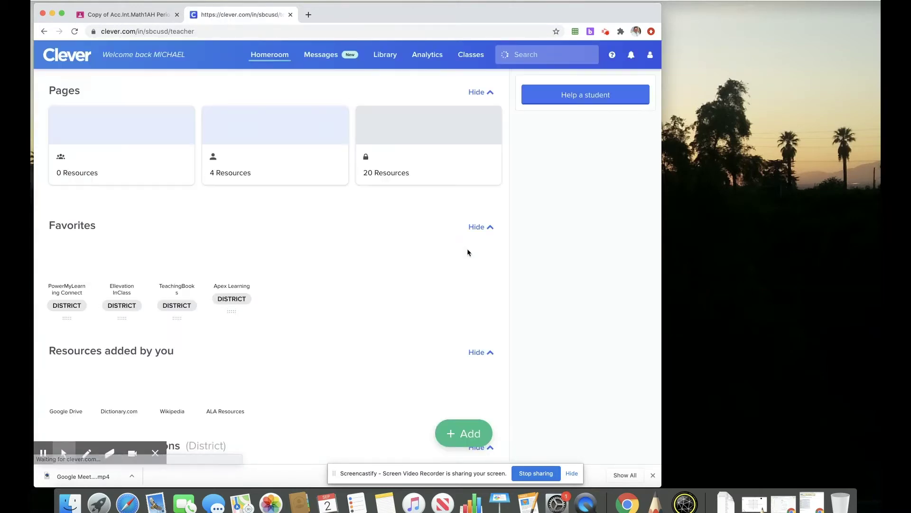
Launch the SAVVAS Easybridge tile from the Clever Links section
scroll(374, 250, "down", 5)
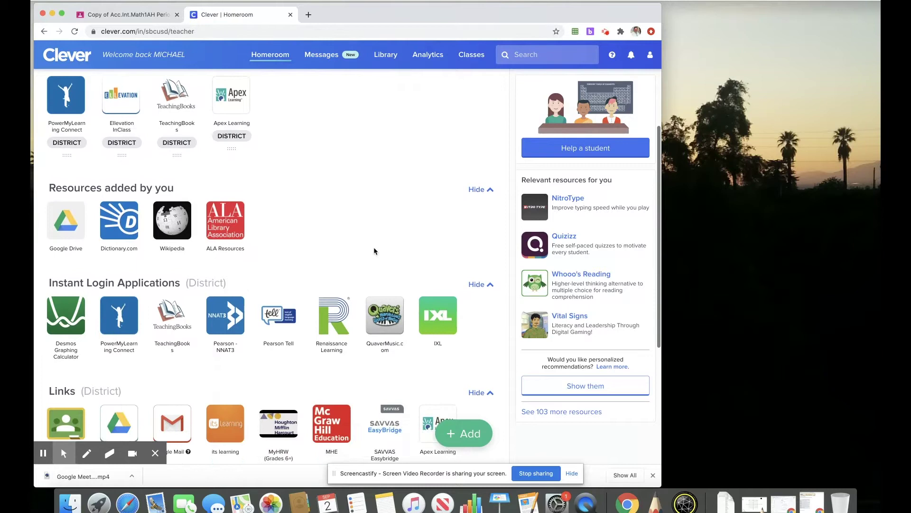
scroll(374, 250, "down", 1)
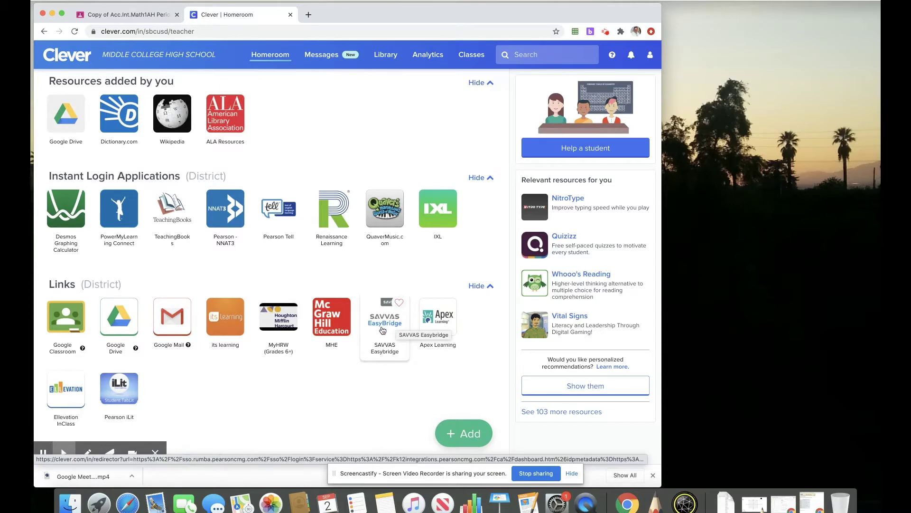
left_click(384, 330)
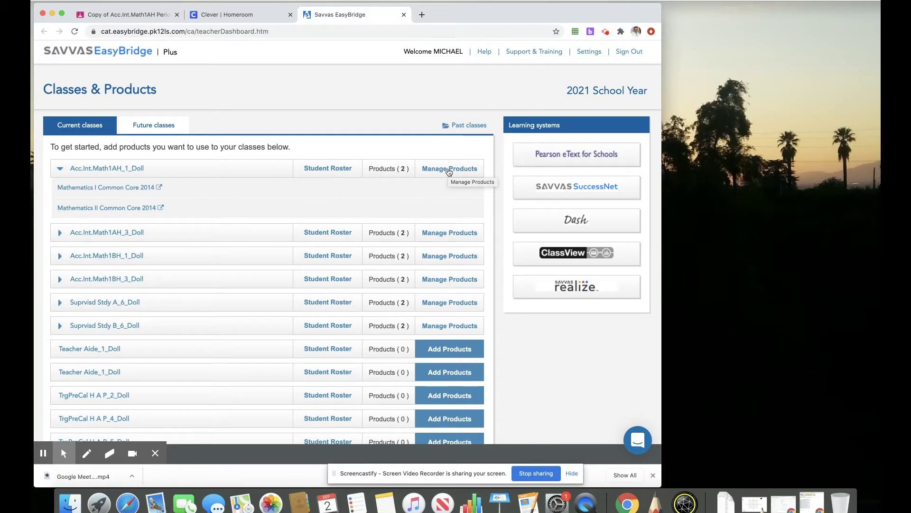
Check Acc.Int.Math1AH_1_Doll's Mathematics products, save them, and launch the realize tile
left_click(449, 170)
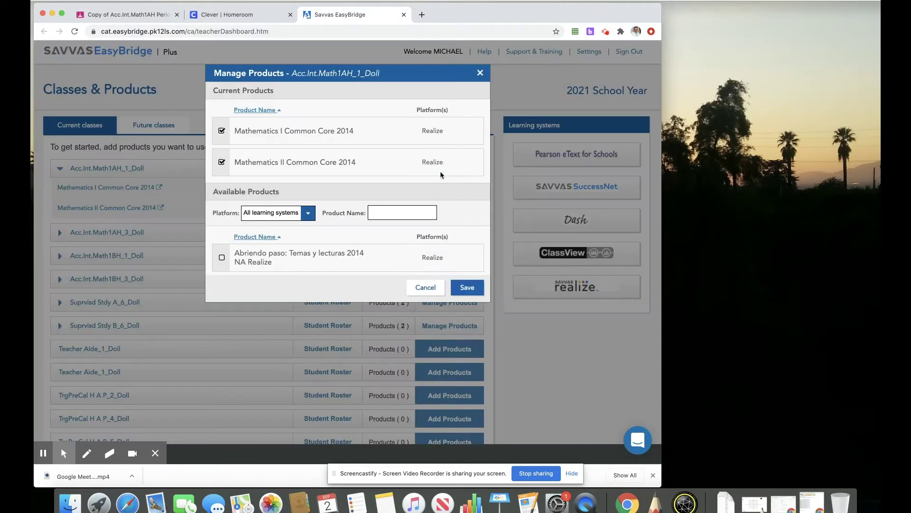
scroll(382, 167, "down", 2)
scroll(382, 168, "up", 2)
left_click(467, 286)
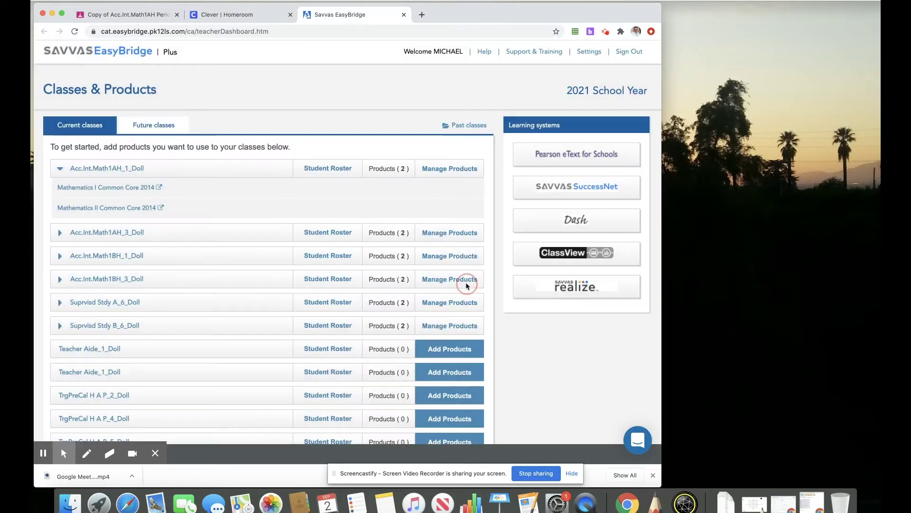
left_click(574, 286)
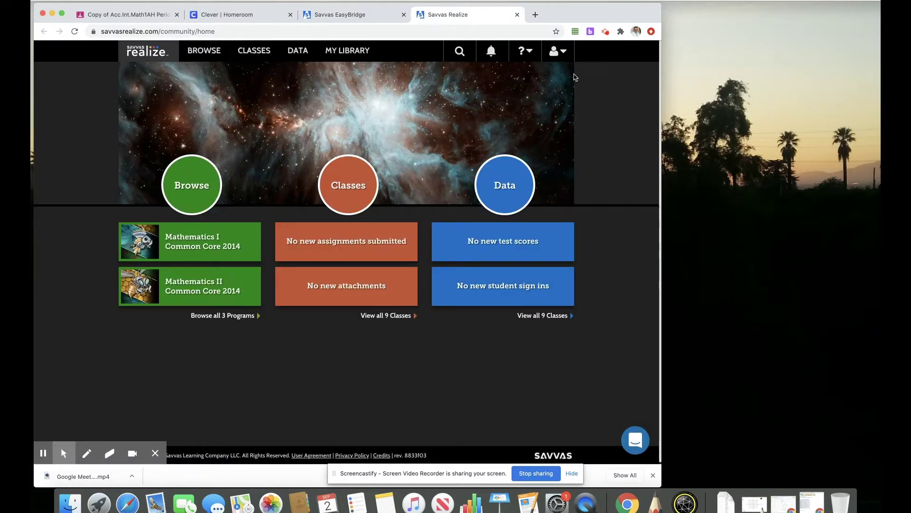
Use Import More Google Classes under Account Linking in the account Settings
left_click(558, 54)
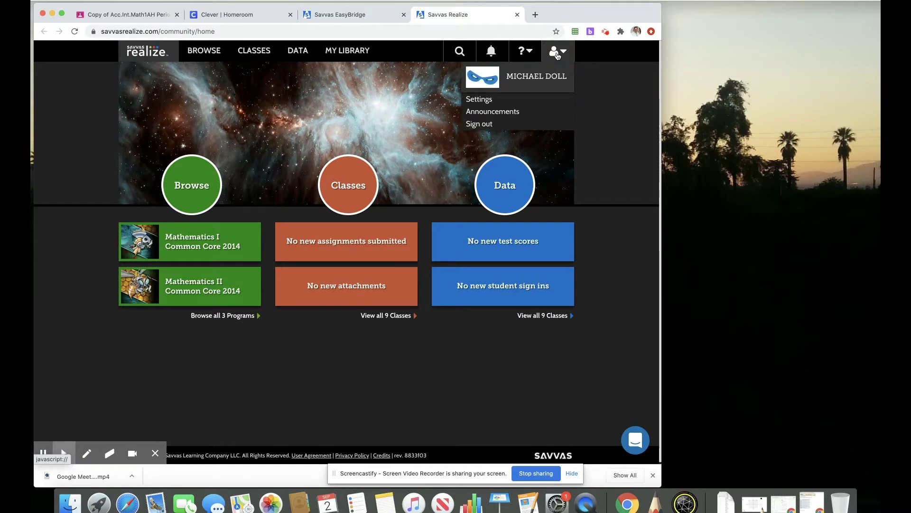
left_click(486, 100)
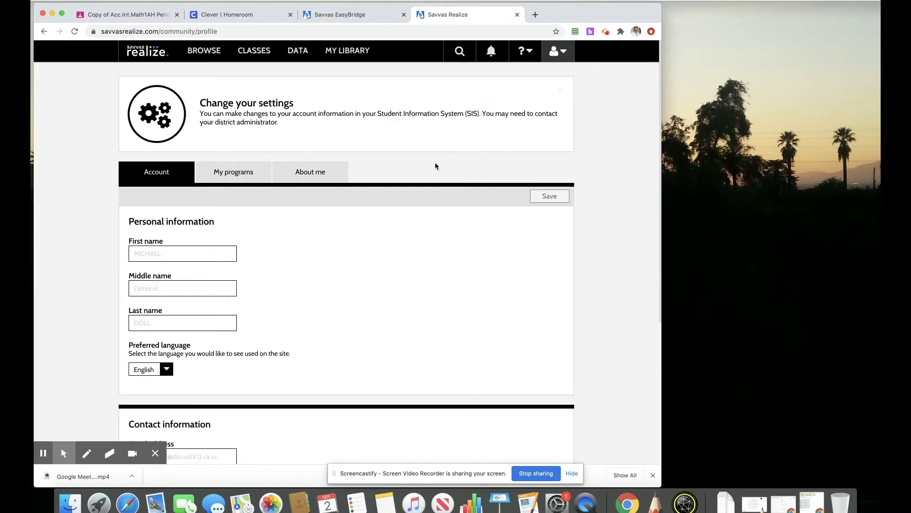
scroll(399, 238, "down", 5)
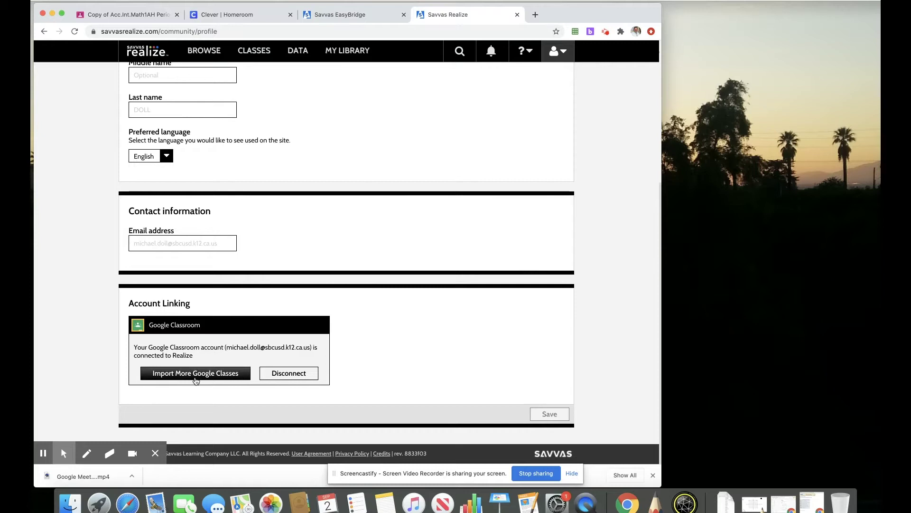
left_click(187, 374)
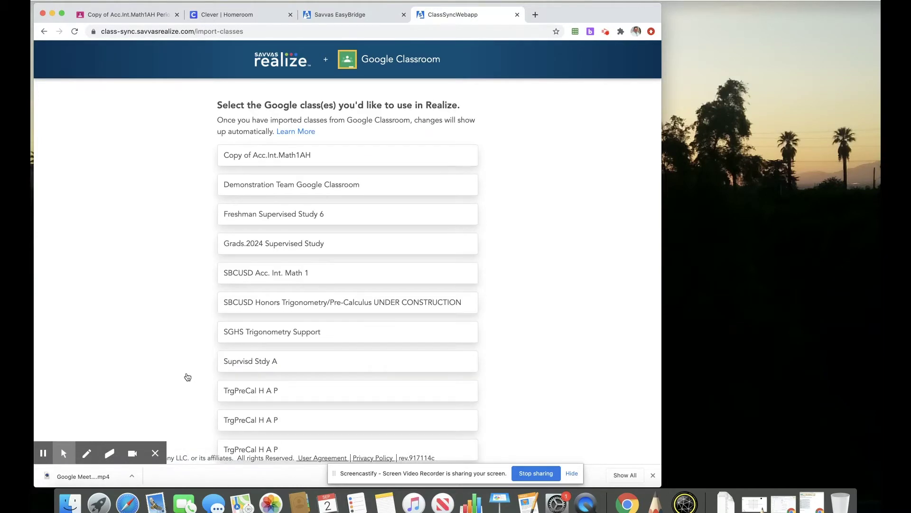
Import Copy of Acc.Int.Math1AH under SAN GORGONIO HIGH SCHOOL-INT with Mathematics I Common Core 2014
left_click(291, 158)
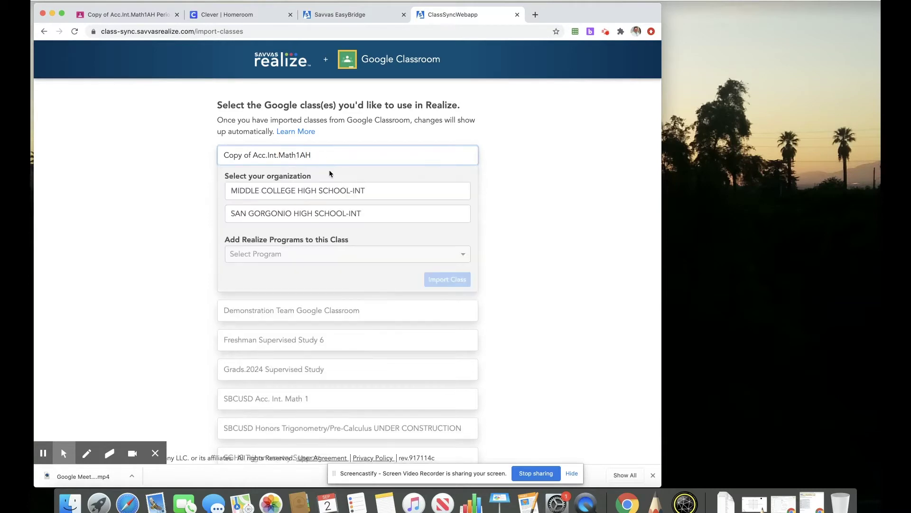
left_click(330, 213)
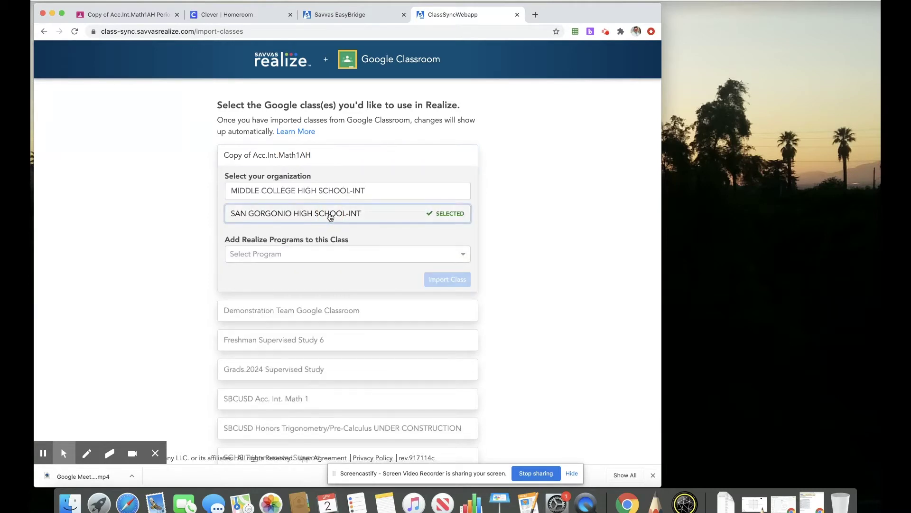
left_click(354, 255)
left_click(342, 275)
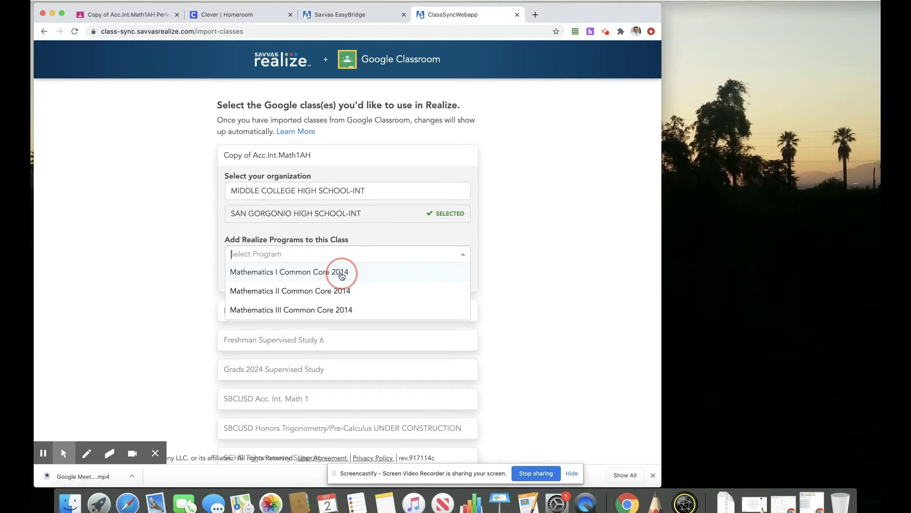
left_click(516, 281)
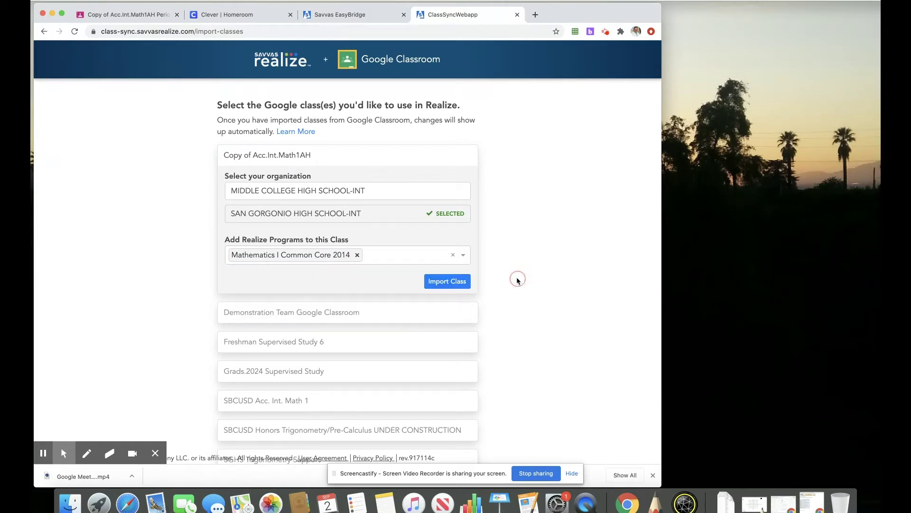
left_click(455, 281)
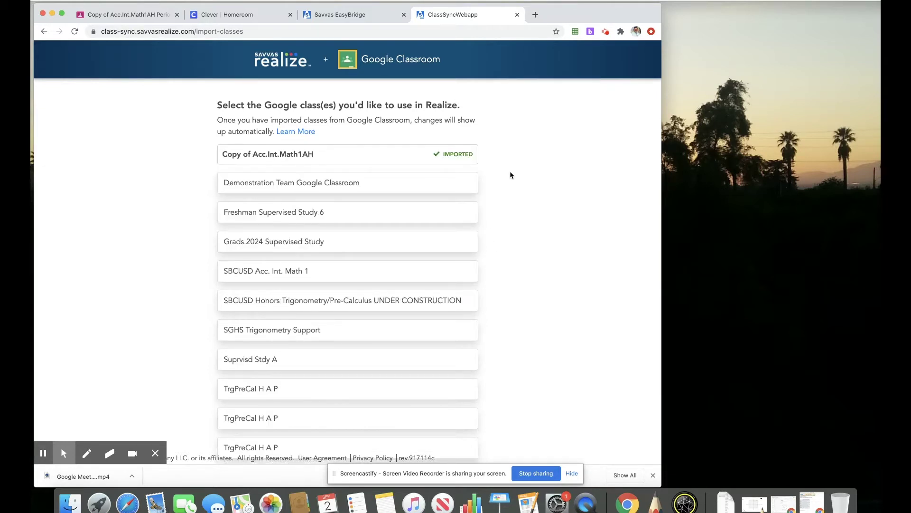
Close ClassSync, reopen Savvas Realize and go to the Classes page
left_click(517, 14)
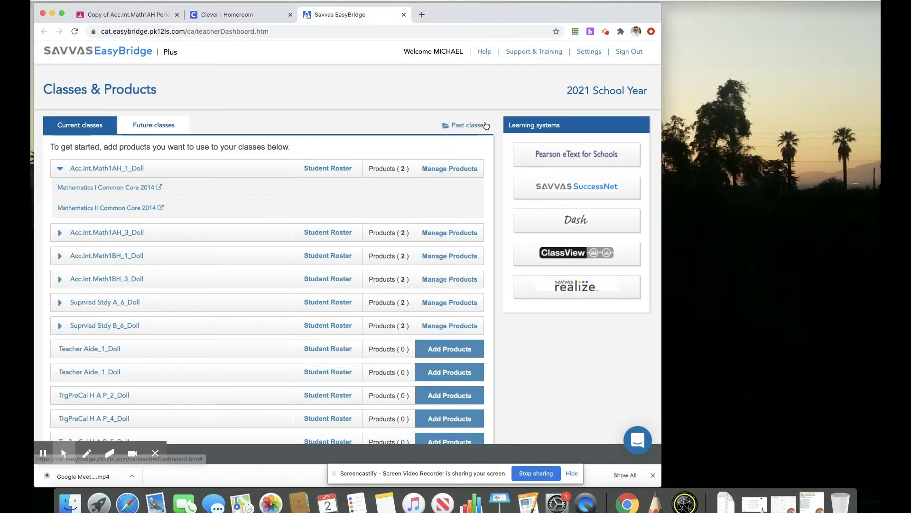
left_click(553, 286)
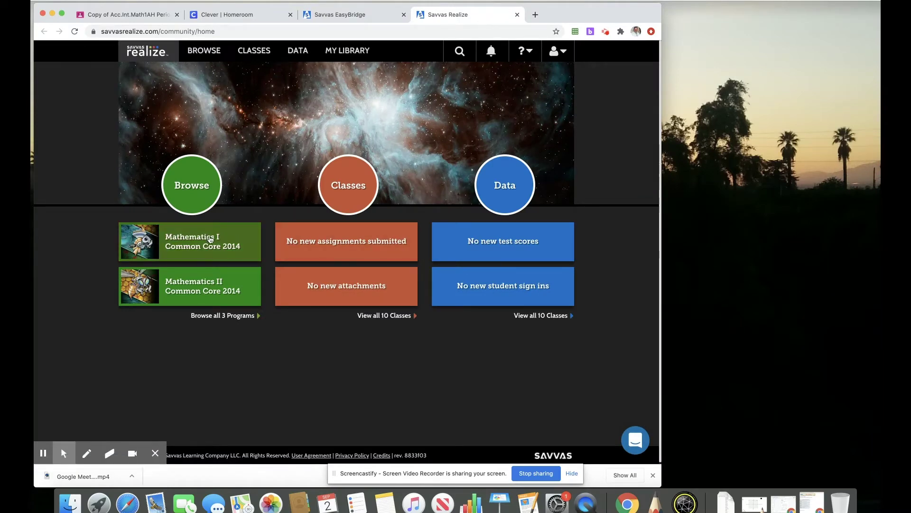
left_click(250, 53)
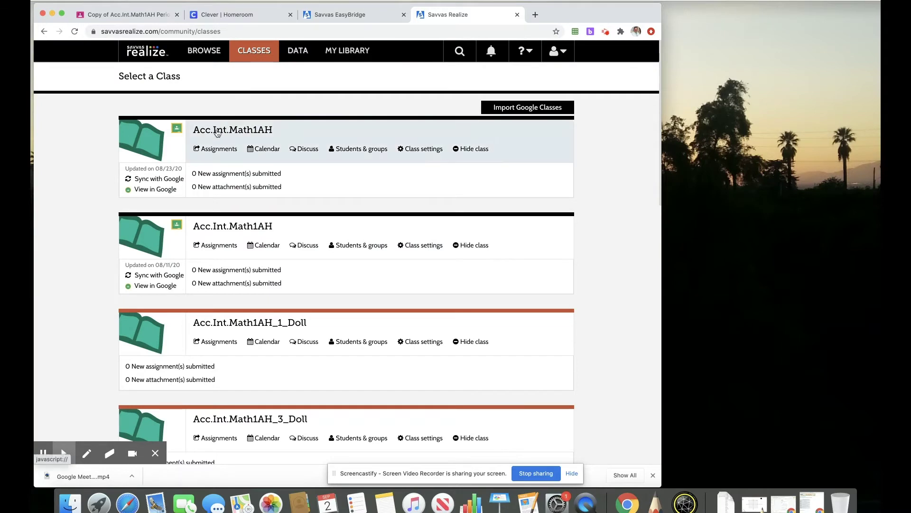
Sync the Copy of Acc.Int.Math1AH class card with Google Classroom
scroll(117, 206, "down", 5)
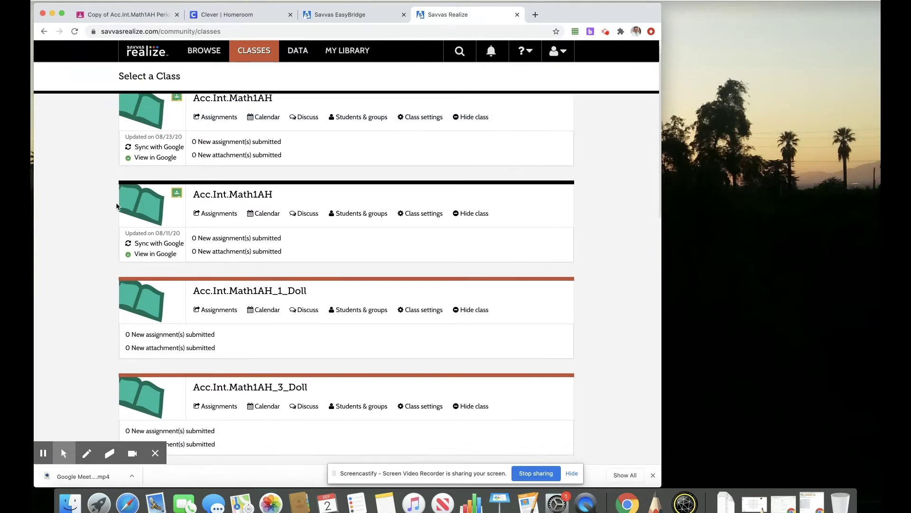
scroll(115, 202, "down", 3)
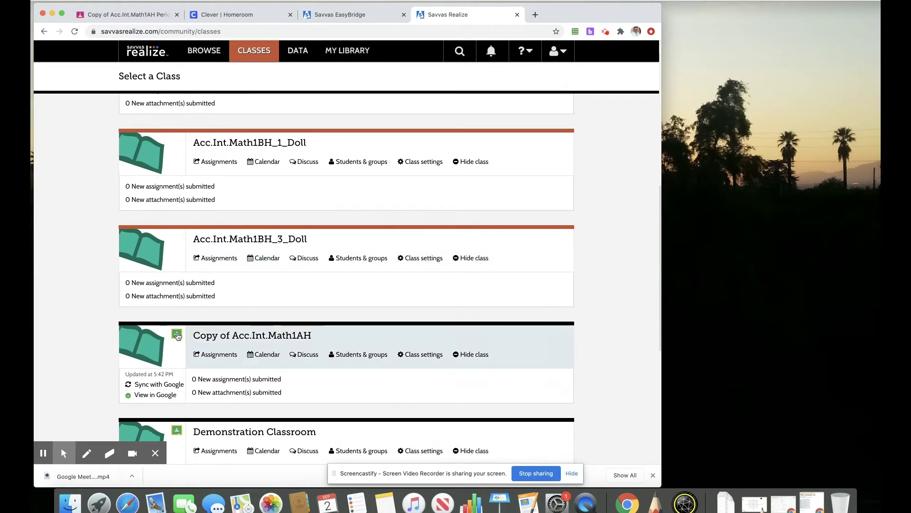
left_click(165, 385)
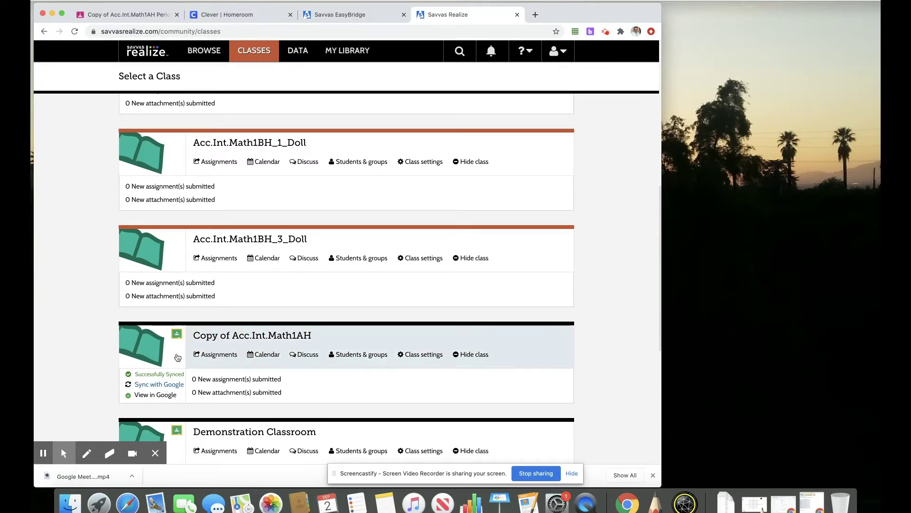
scroll(177, 357, "up", 1)
scroll(177, 357, "up", 10)
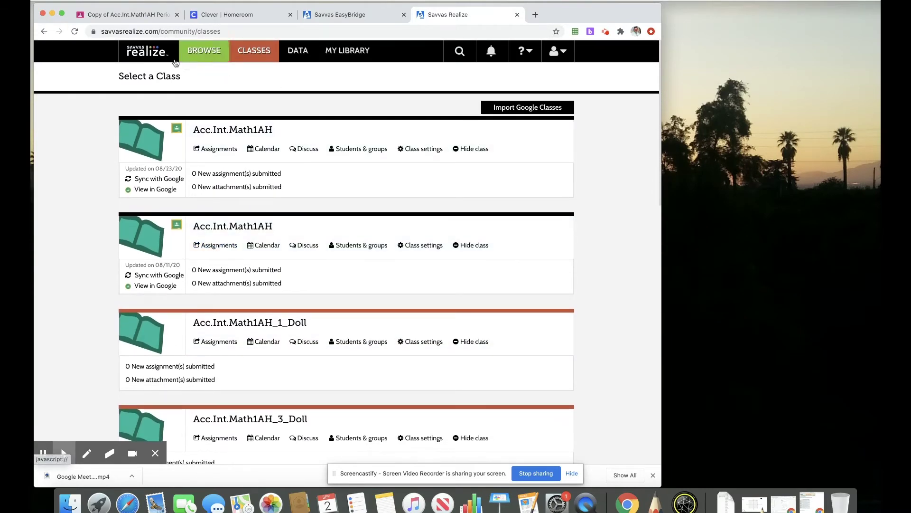
Open Chapter 5, Exponential and Radical Functions, in Mathematics I Common Core 2014
left_click(153, 55)
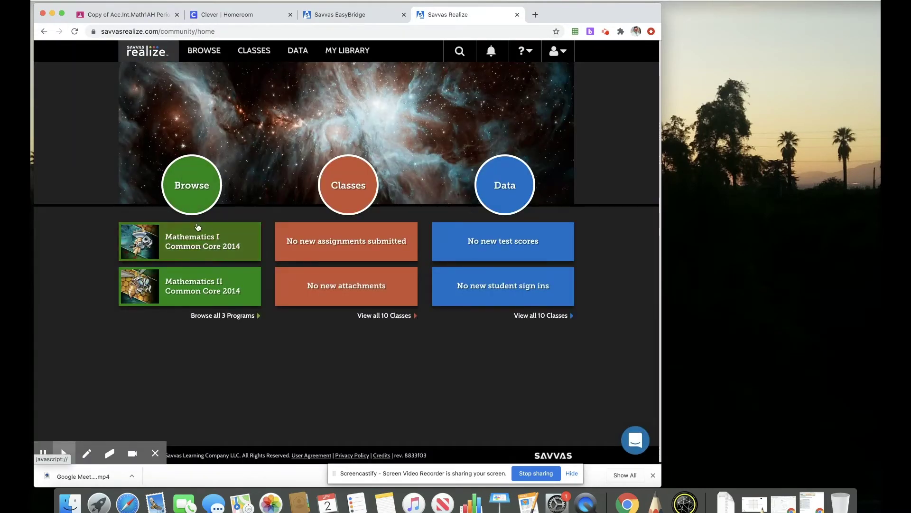
left_click(201, 251)
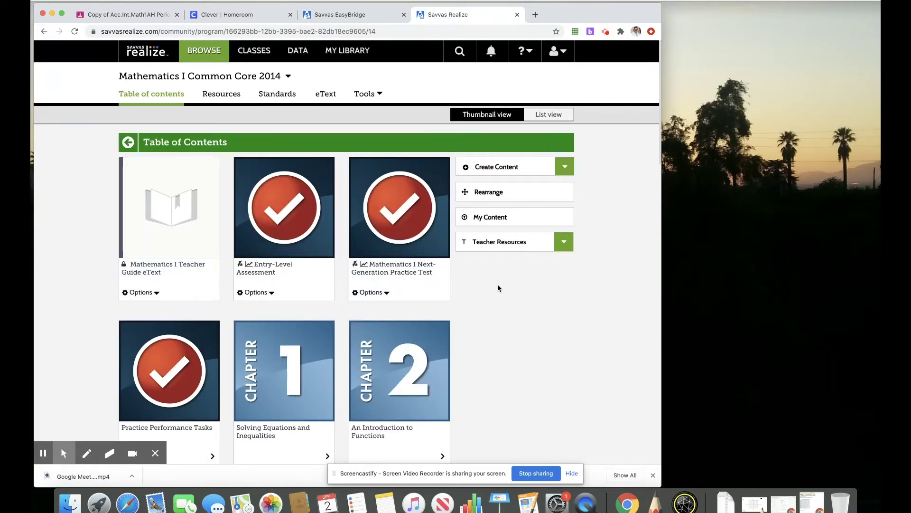
scroll(497, 284, "down", 2)
scroll(498, 289, "down", 2)
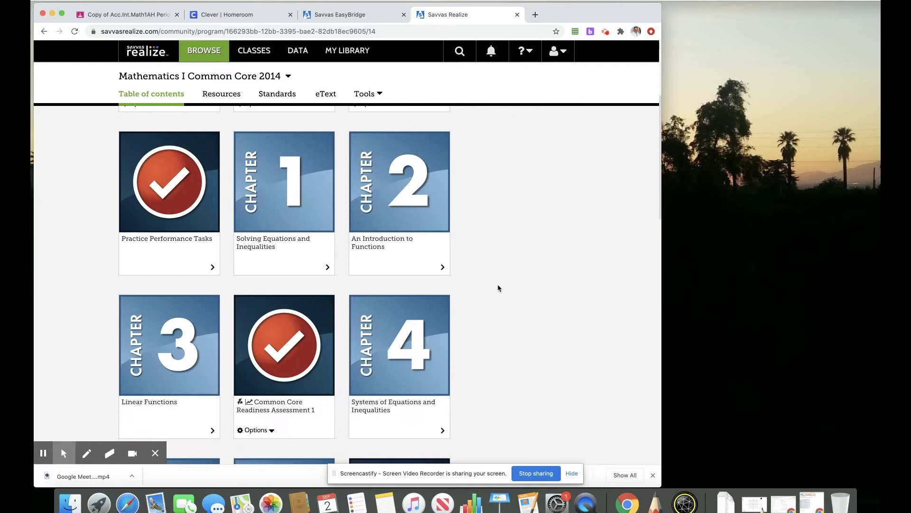
scroll(498, 288, "down", 5)
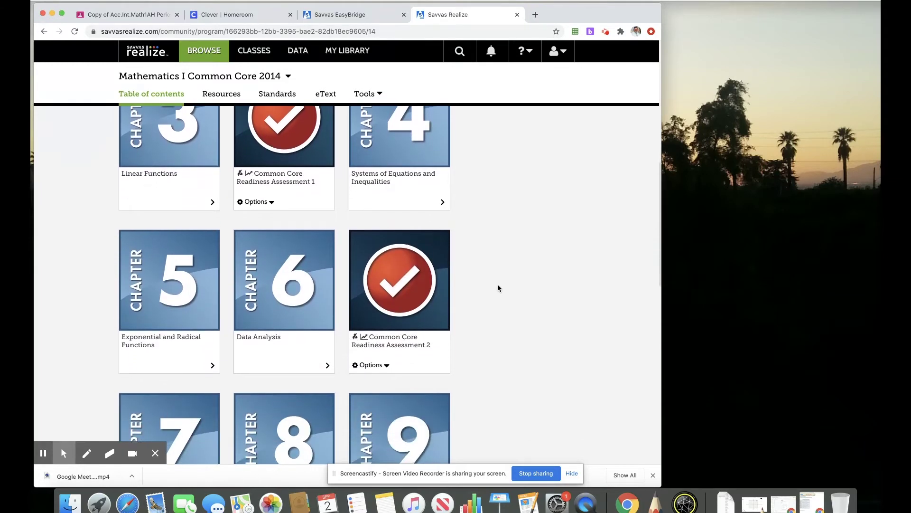
left_click(181, 293)
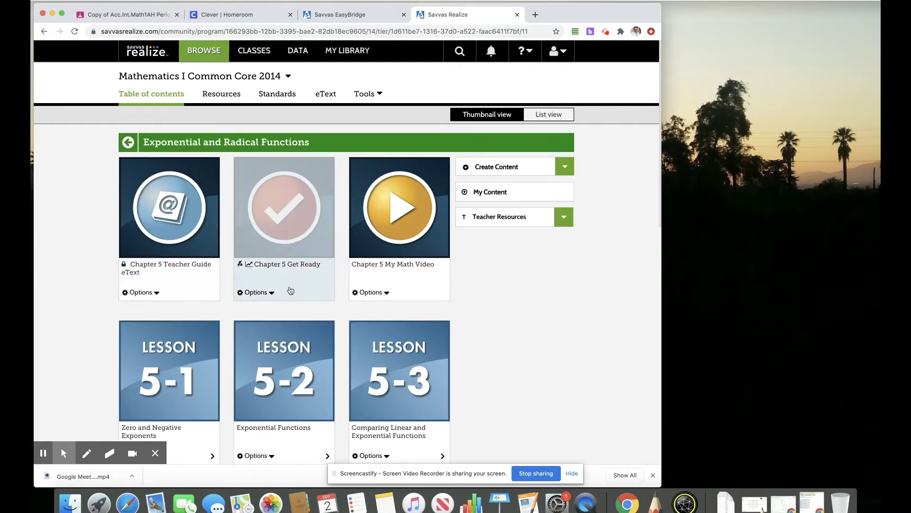
In Lesson 5-3, start assigning Identifying Linear and Exponential Functions
scroll(477, 342, "down", 2)
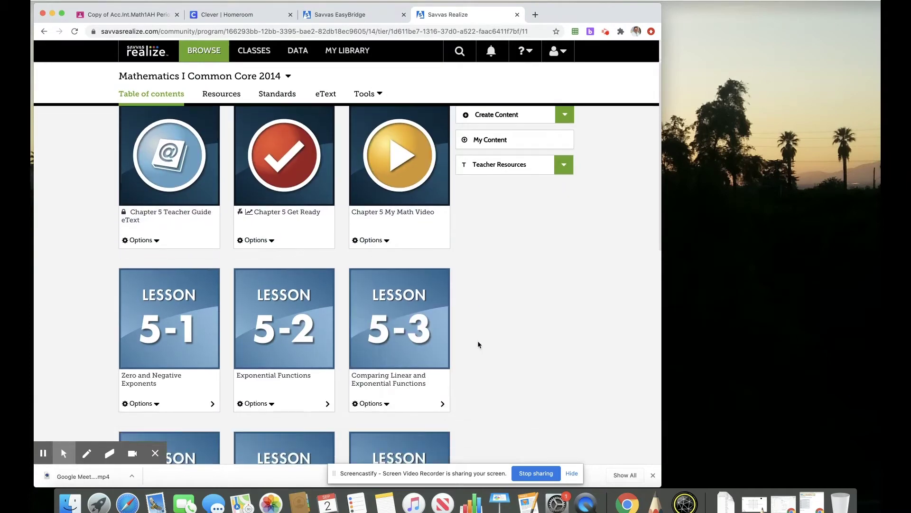
left_click(403, 298)
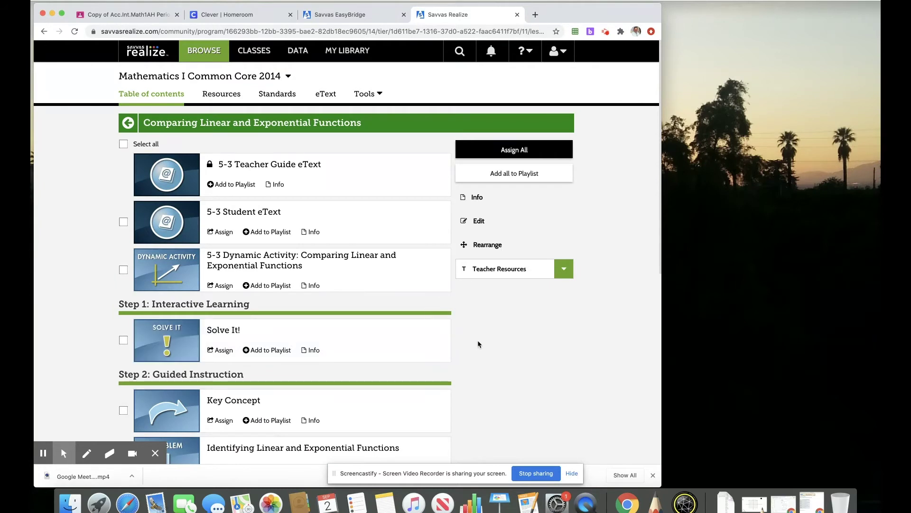
scroll(479, 343, "down", 2)
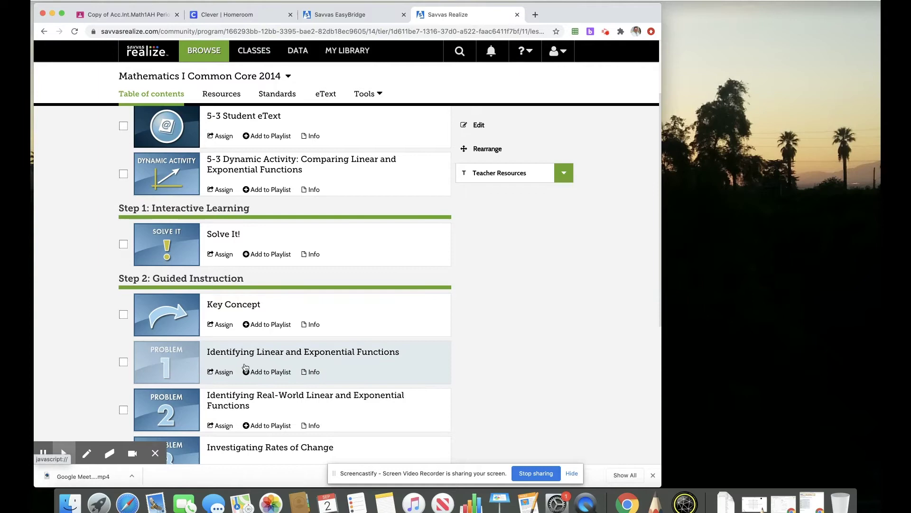
left_click(222, 372)
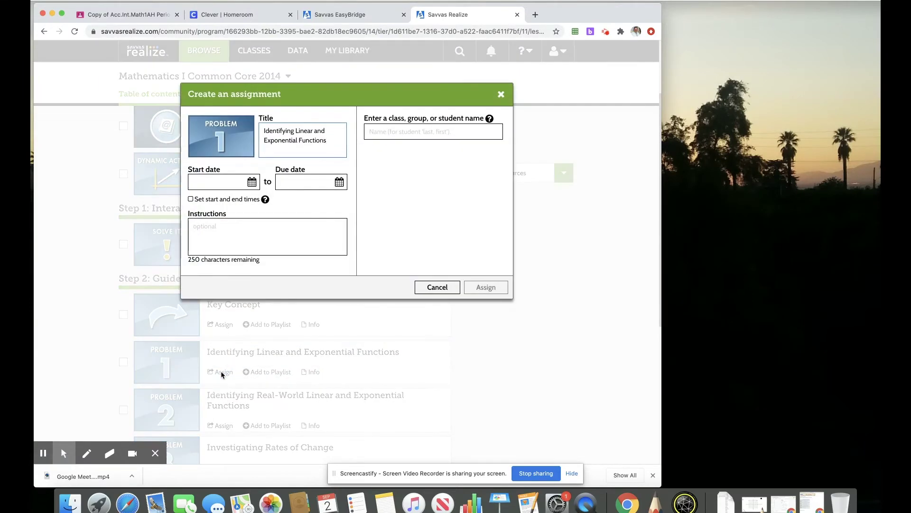
Choose Copy of Acc.Int.Math1AH as the assignment's recipient
left_click(395, 134)
type("c")
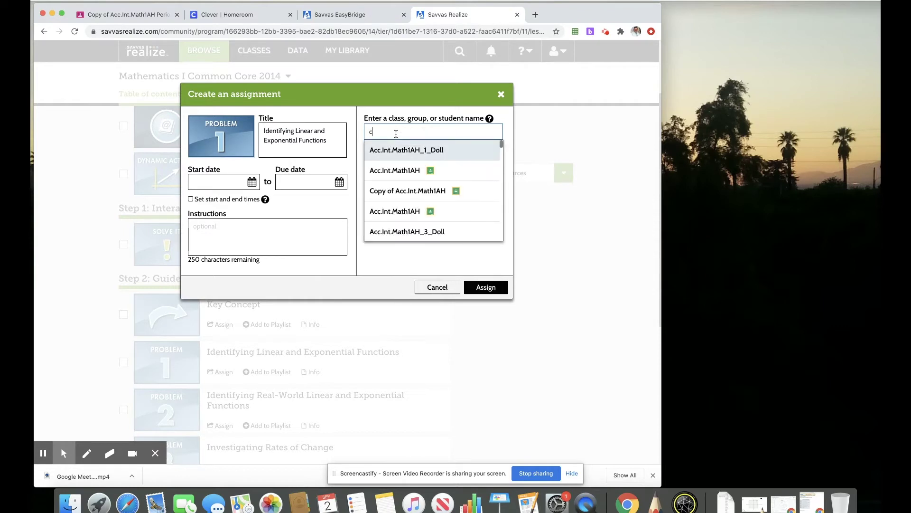
left_click(393, 191)
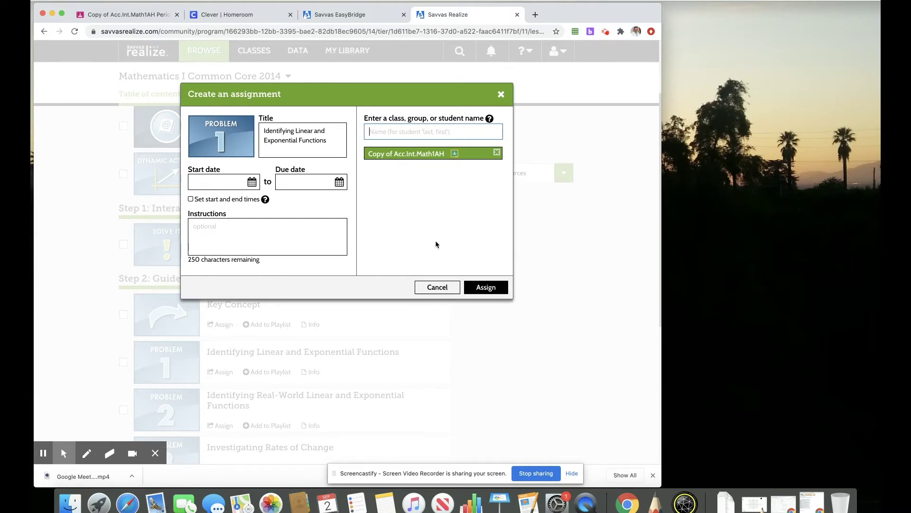
left_click(484, 287)
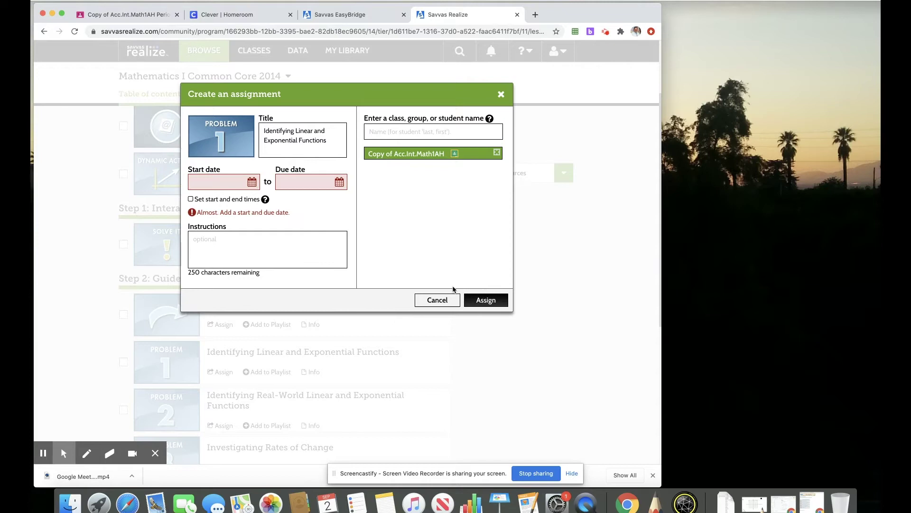
Set start date 09/02/2020 and due date 09/04/2020, then create the assignment
left_click(251, 182)
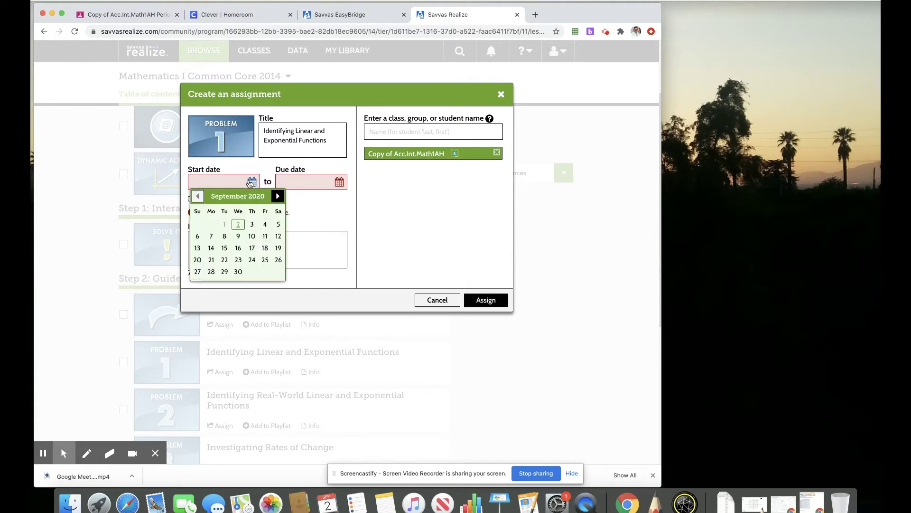
left_click(238, 224)
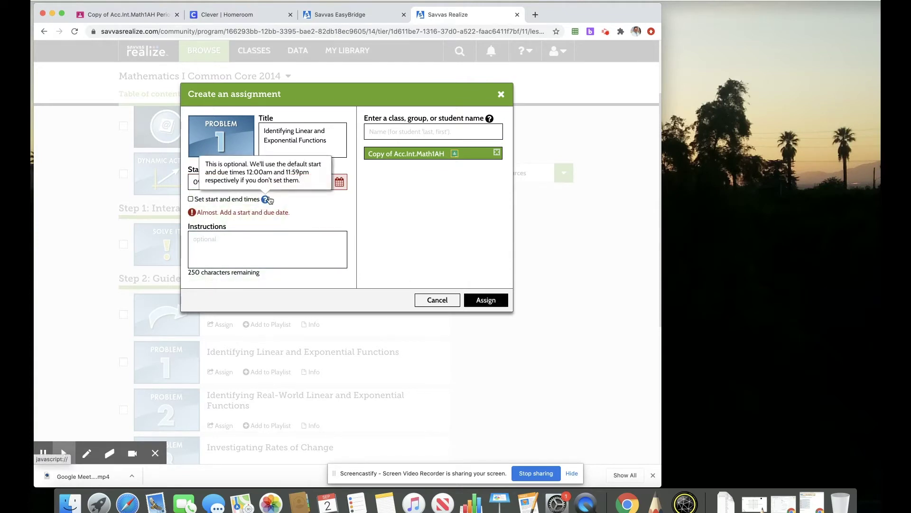
left_click(339, 183)
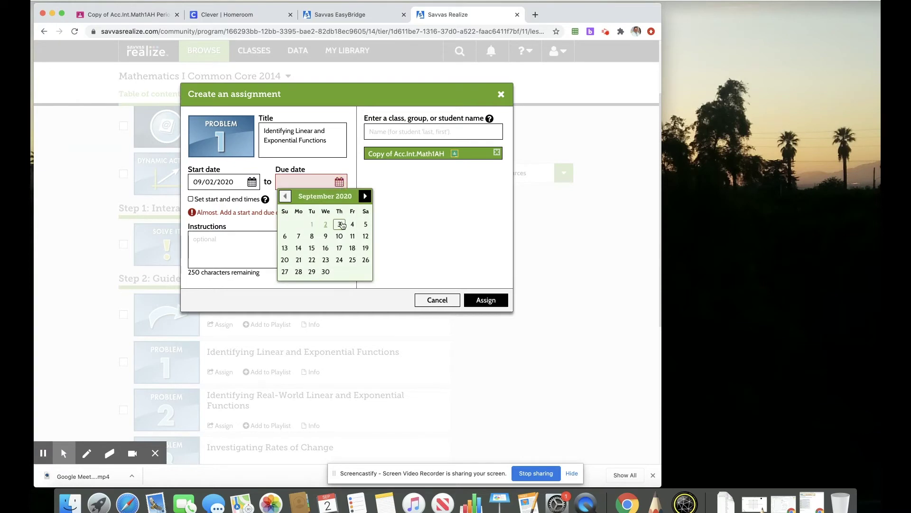
left_click(350, 223)
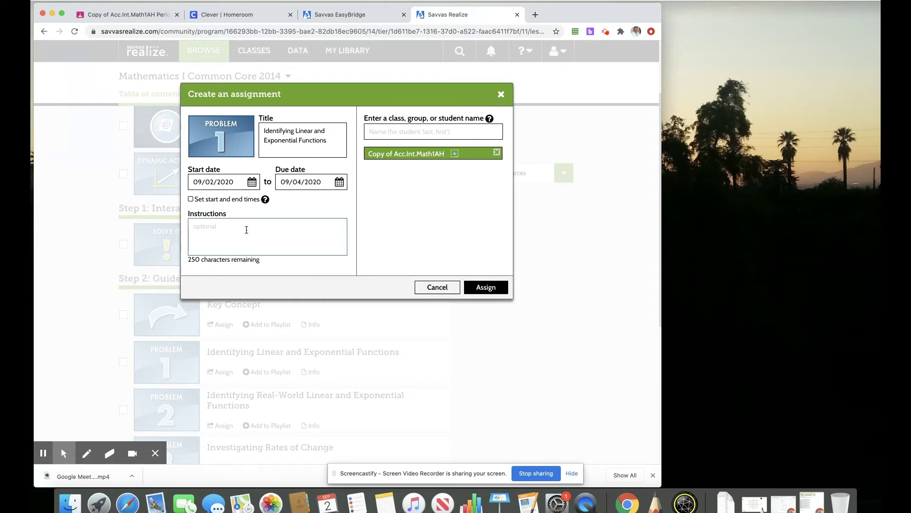
left_click(484, 287)
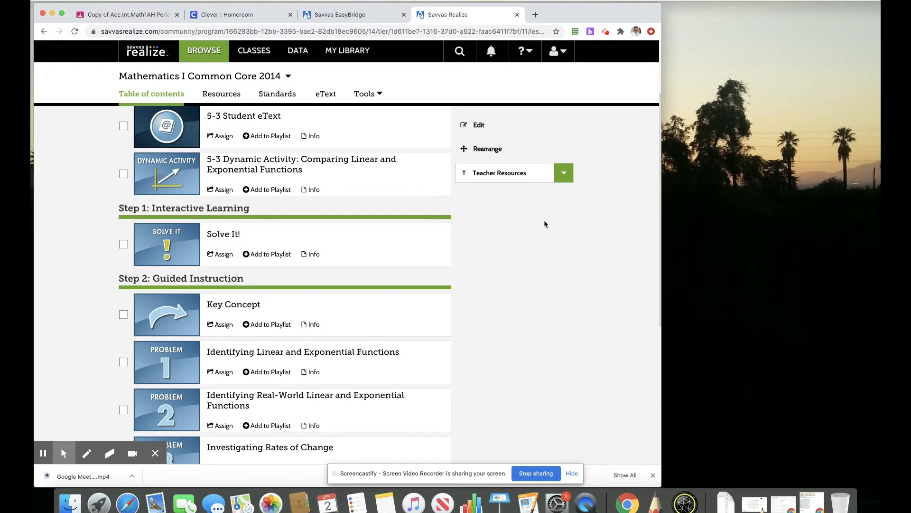
Start assigning the Teacher Resources Enrichment worksheet to Copy of Acc.Int.Math1AH
left_click(565, 173)
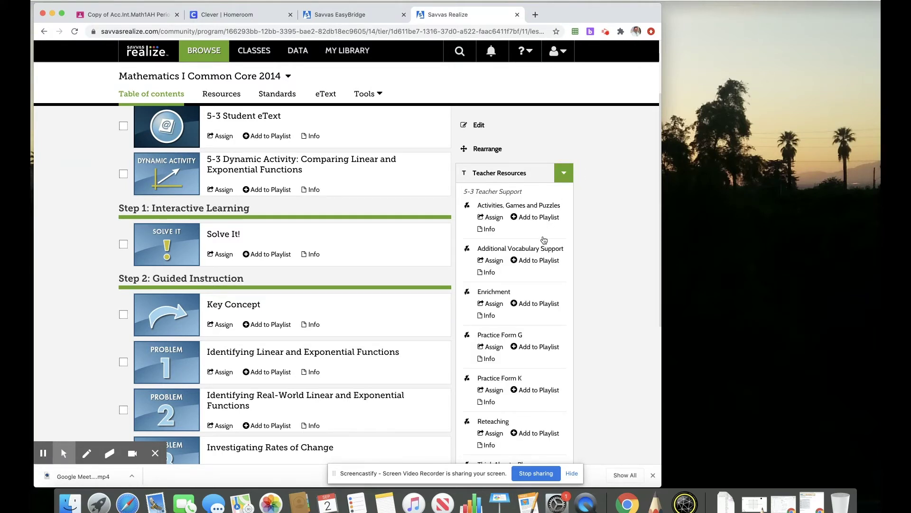
left_click(494, 304)
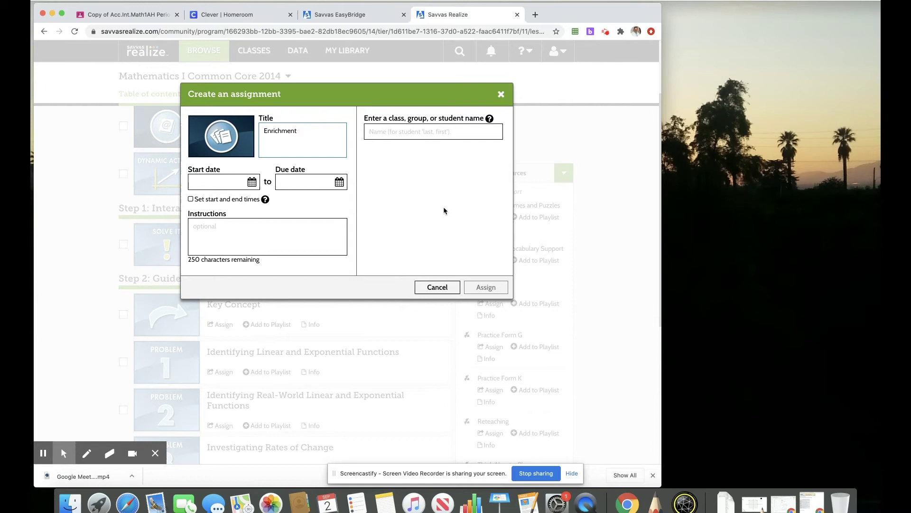
left_click(404, 133)
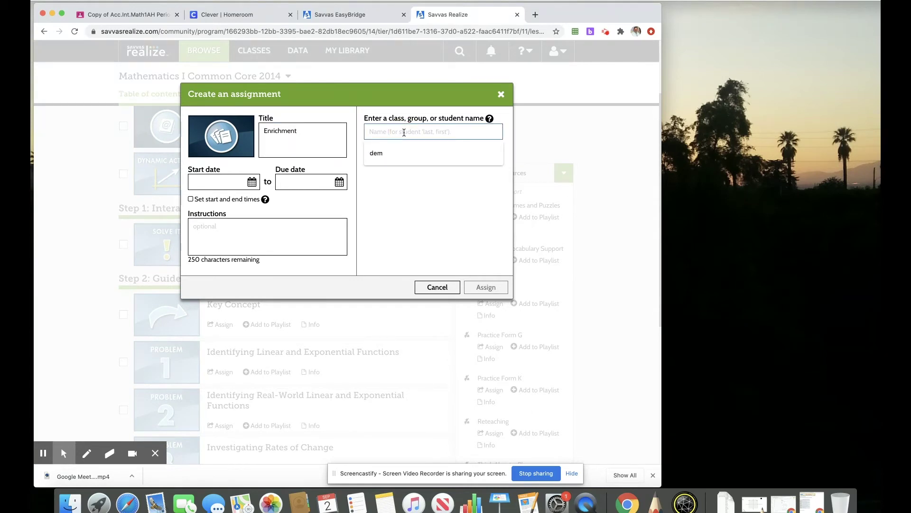
type("cop")
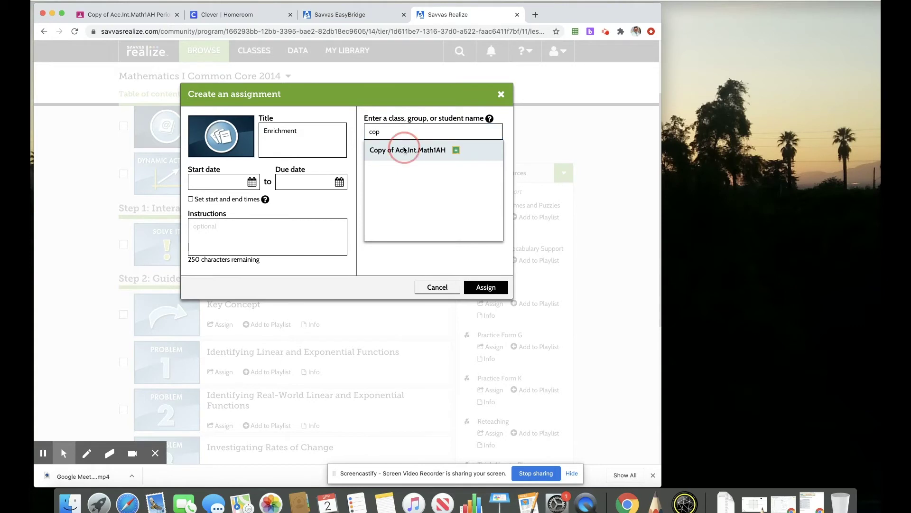
left_click(406, 151)
left_click(484, 287)
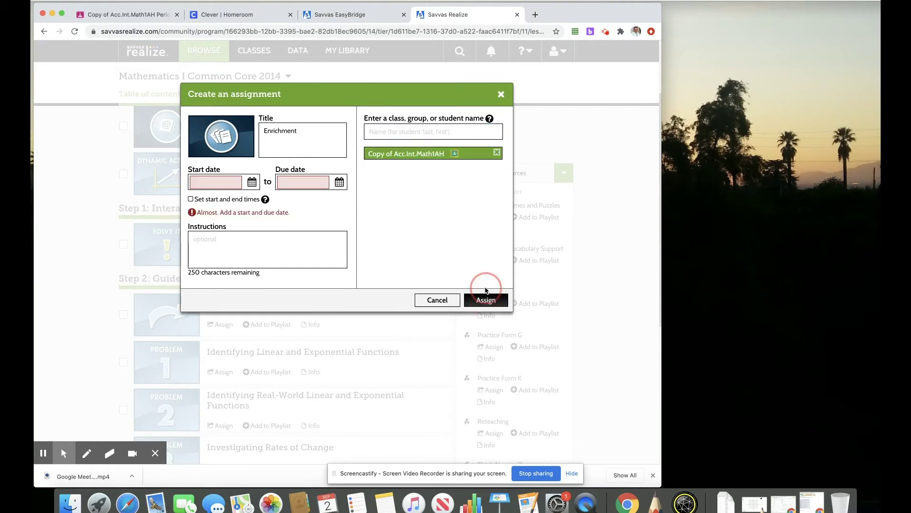
Set start 09/02/2020 and due 09/04/2020, then create the Enrichment assignment
left_click(252, 184)
left_click(237, 229)
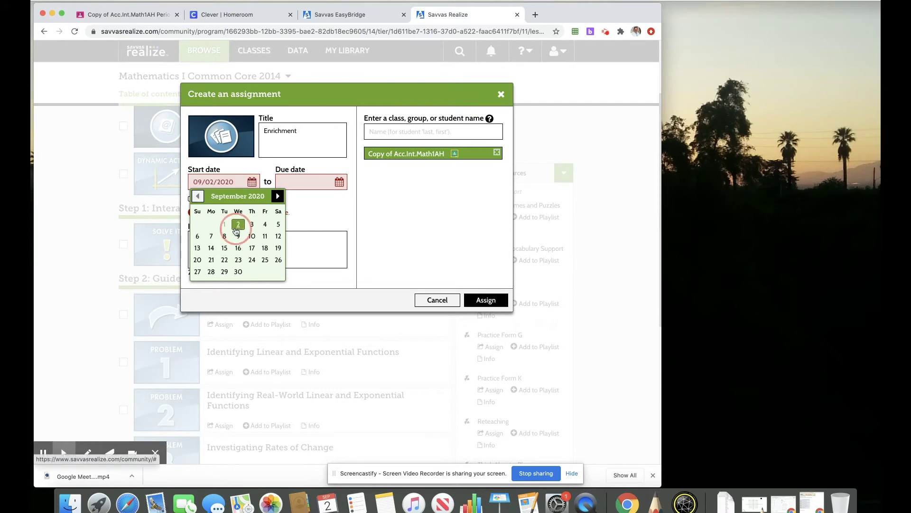
left_click(339, 182)
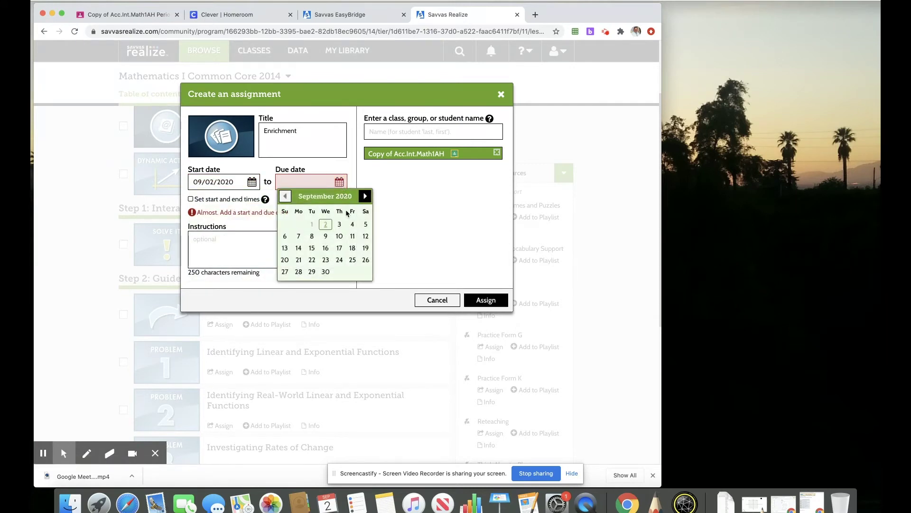
left_click(352, 224)
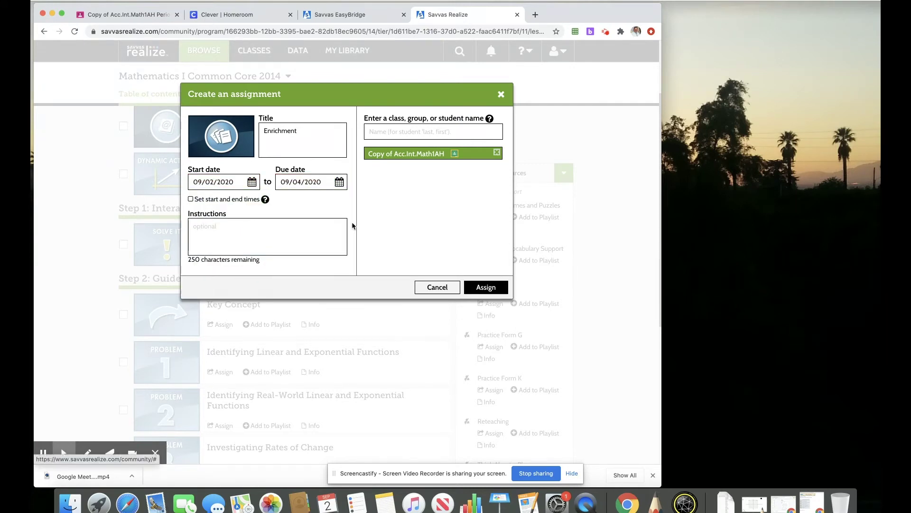
left_click(488, 288)
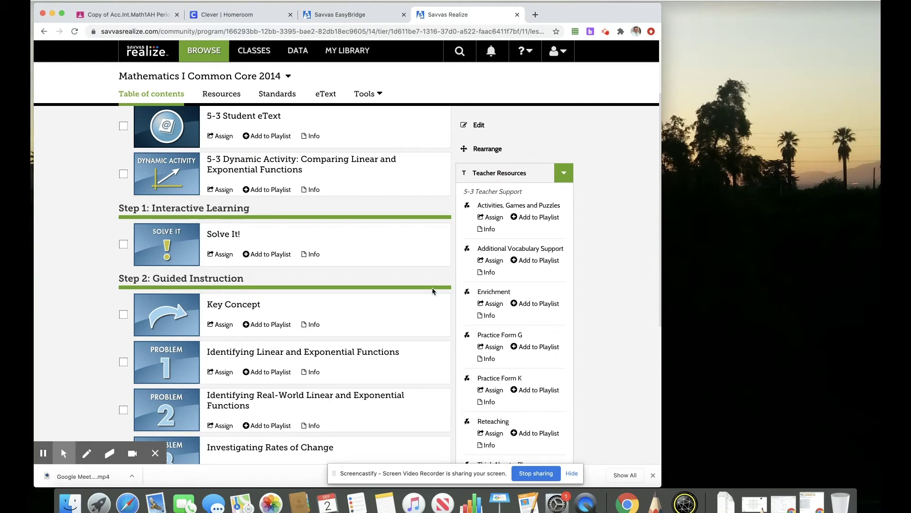
Scroll the lesson list and open the Tools menu of extra course tools
scroll(432, 292, "down", 1)
scroll(432, 291, "up", 2)
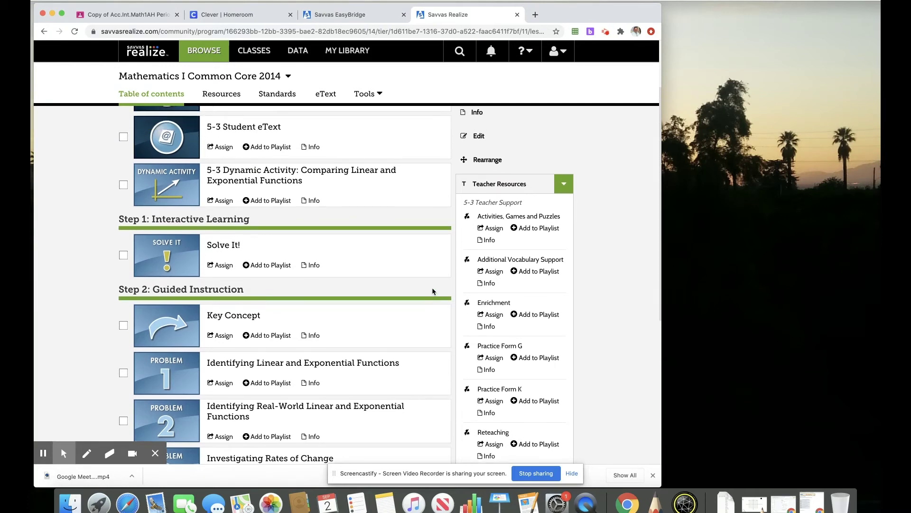
scroll(432, 291, "up", 1)
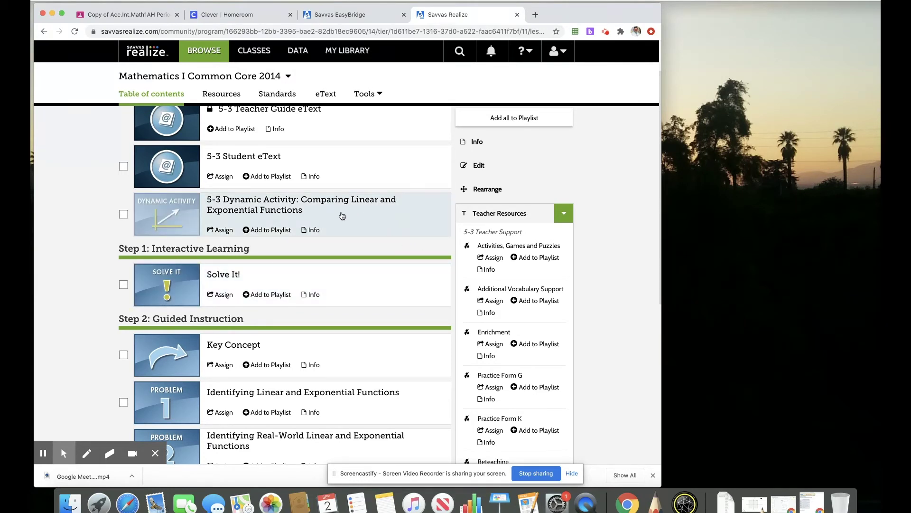
left_click(372, 94)
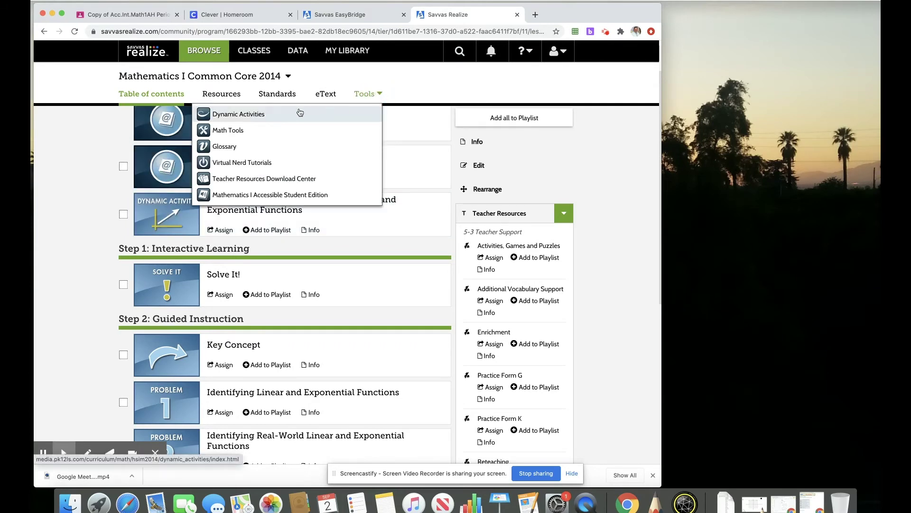
Open Dynamic Activities, expand Mathematics I Activities, then close that tab
left_click(239, 114)
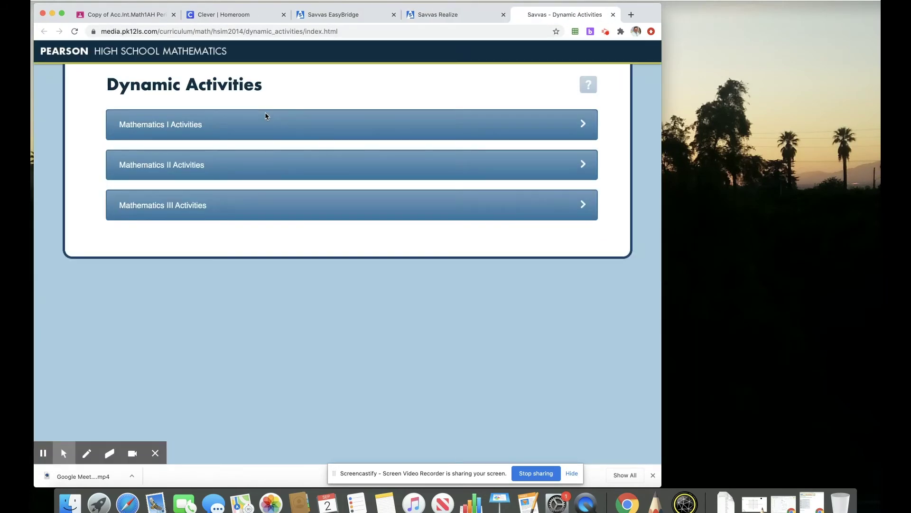
left_click(253, 126)
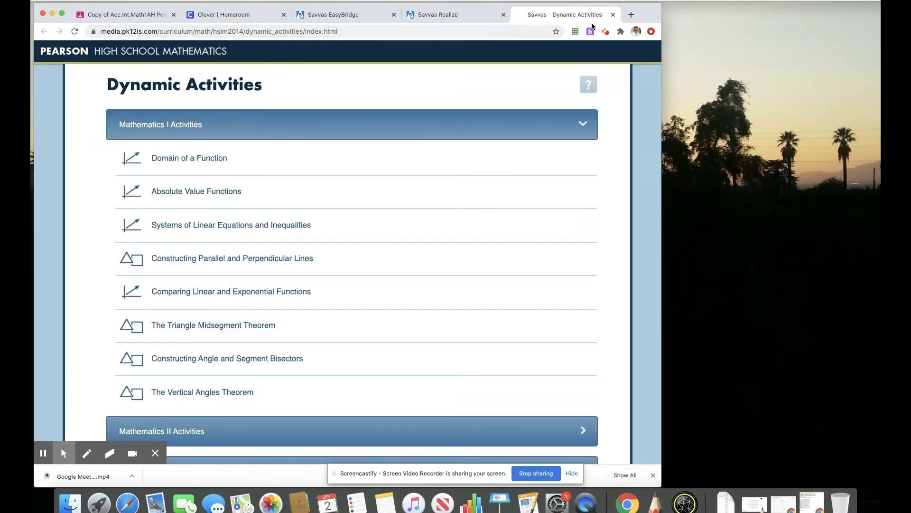
left_click(613, 15)
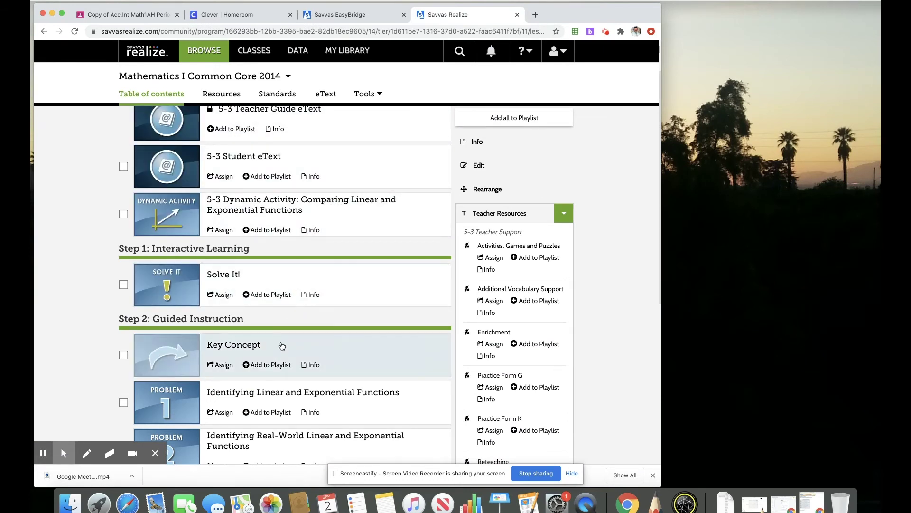
Assign the 5-3 Dynamic Activity to the Copy of Acc.Int.Math1AH class, start and due 09/02/2020
left_click(223, 230)
left_click(416, 133)
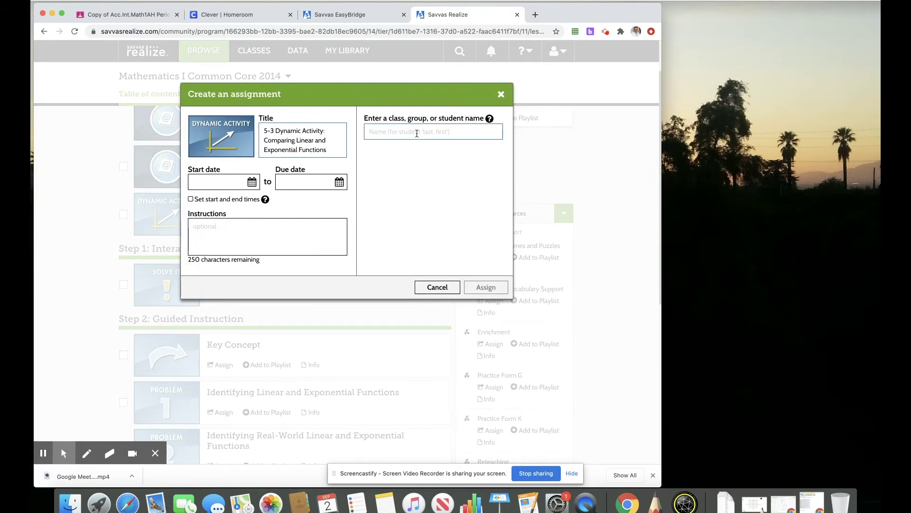
left_click(416, 131)
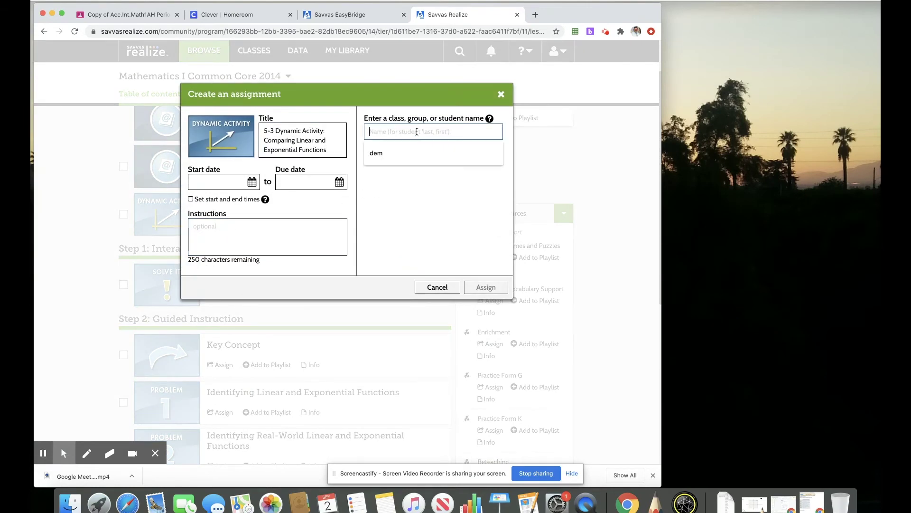
type("cop")
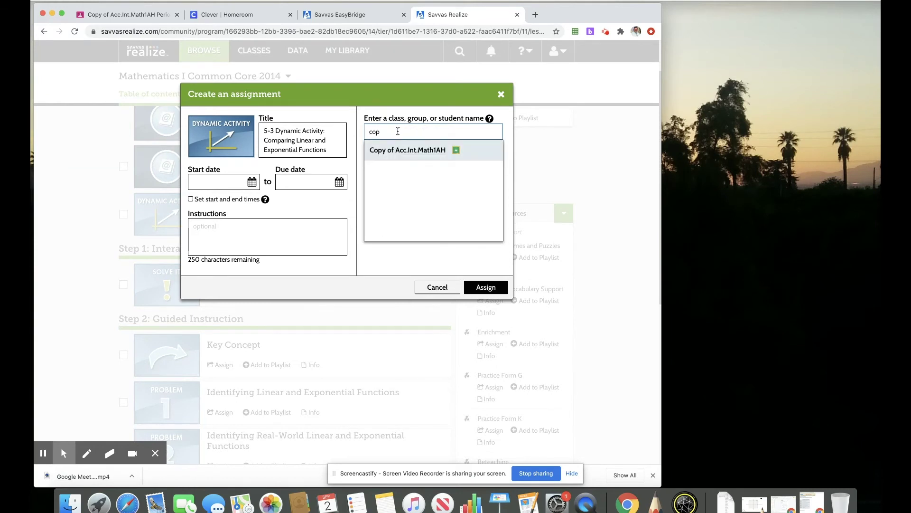
left_click(404, 151)
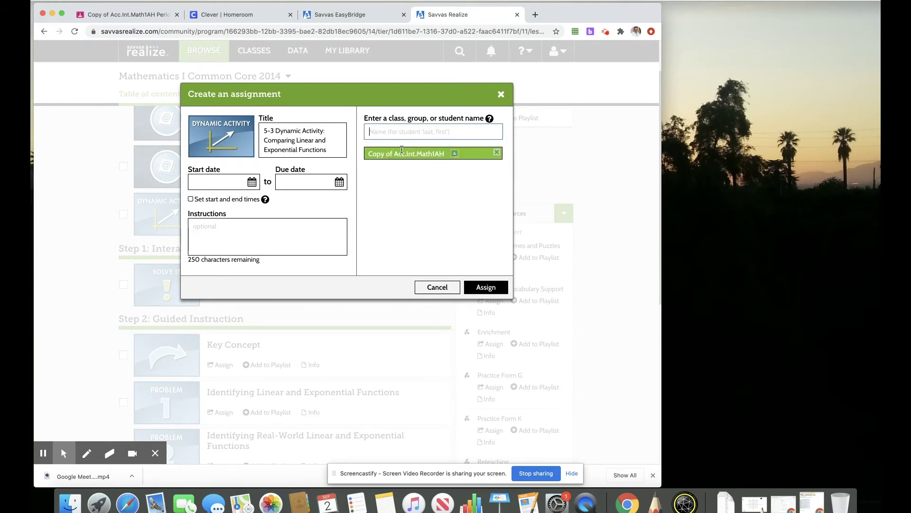
left_click(249, 185)
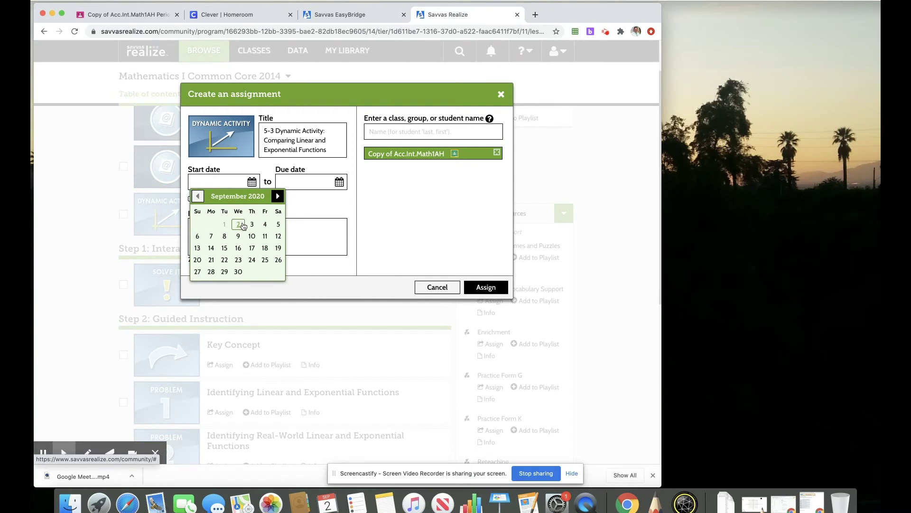
left_click(239, 225)
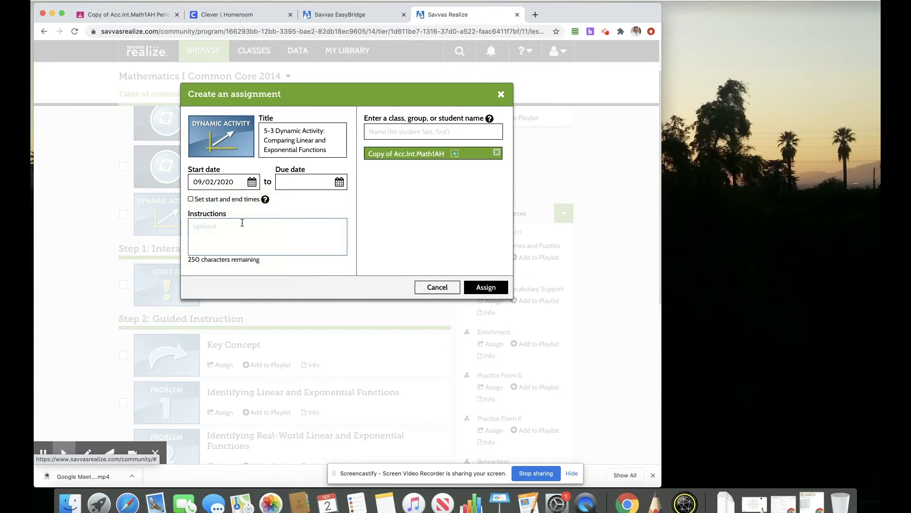
left_click(339, 184)
left_click(326, 225)
left_click(484, 289)
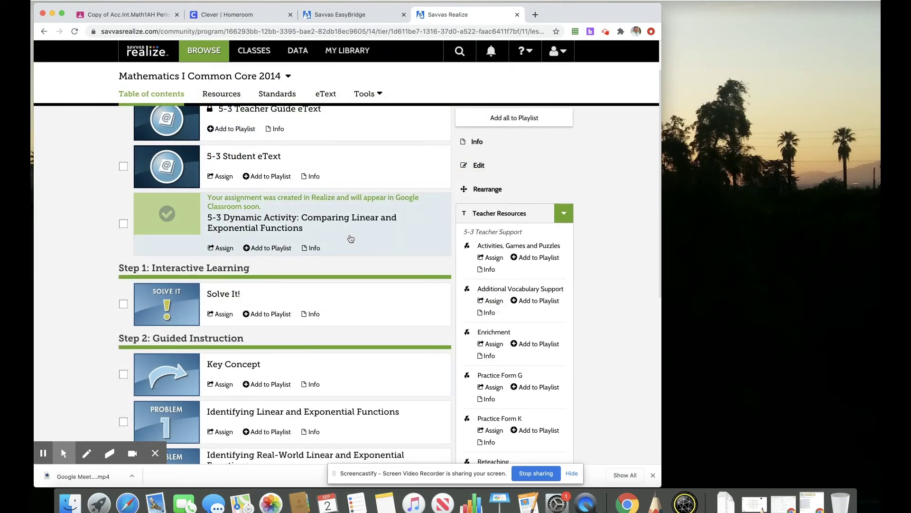
Preview the 5-3 Dynamic Activity and view its Identifying Common Differences investigation
left_click(256, 204)
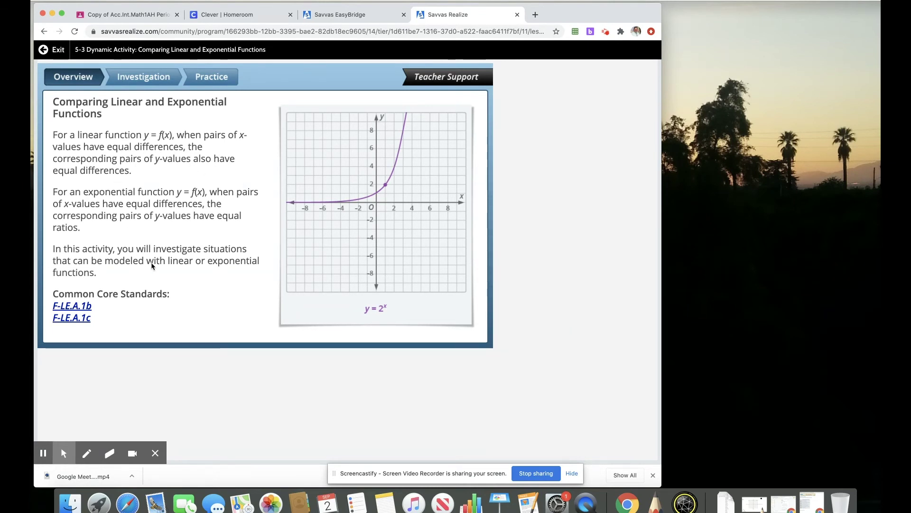
left_click(143, 80)
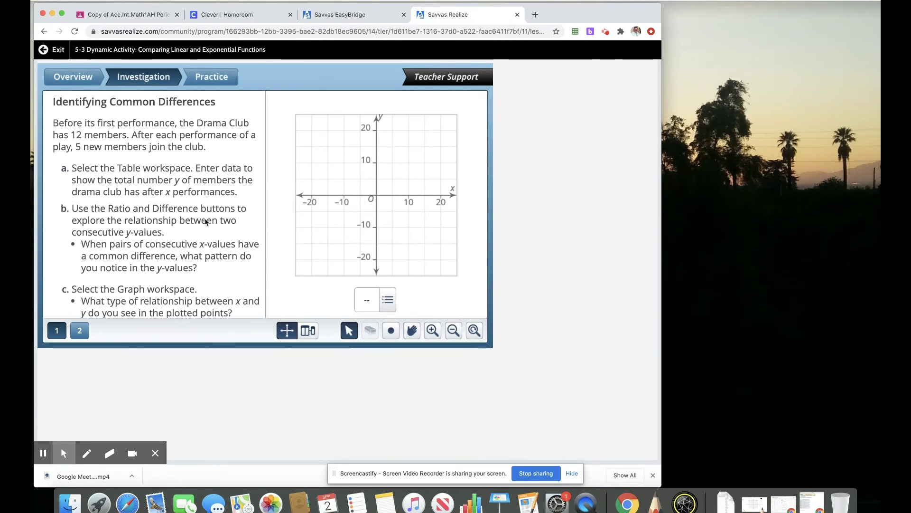
scroll(151, 228, "down", 2)
scroll(151, 228, "down", 6)
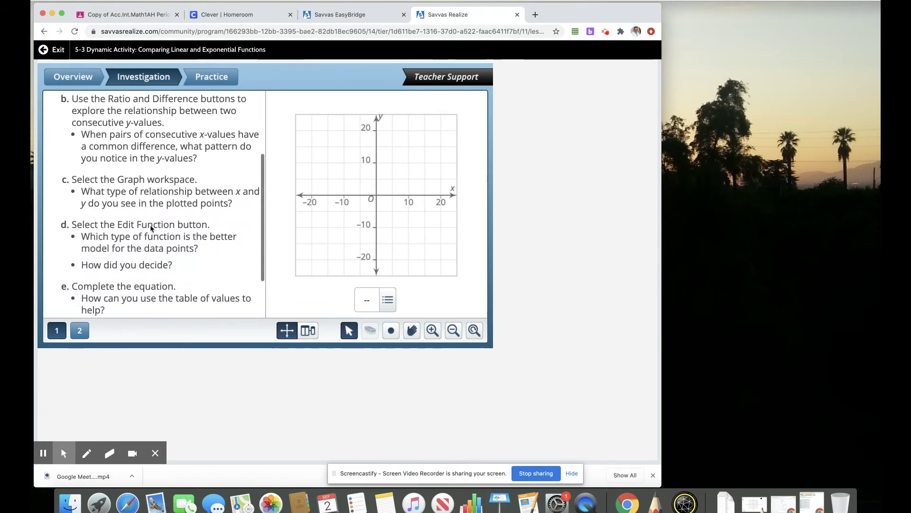
Look at investigation page 2, return to page 1, and bring up the graph's Edit Function dialog
left_click(82, 331)
scroll(90, 283, "up", 8)
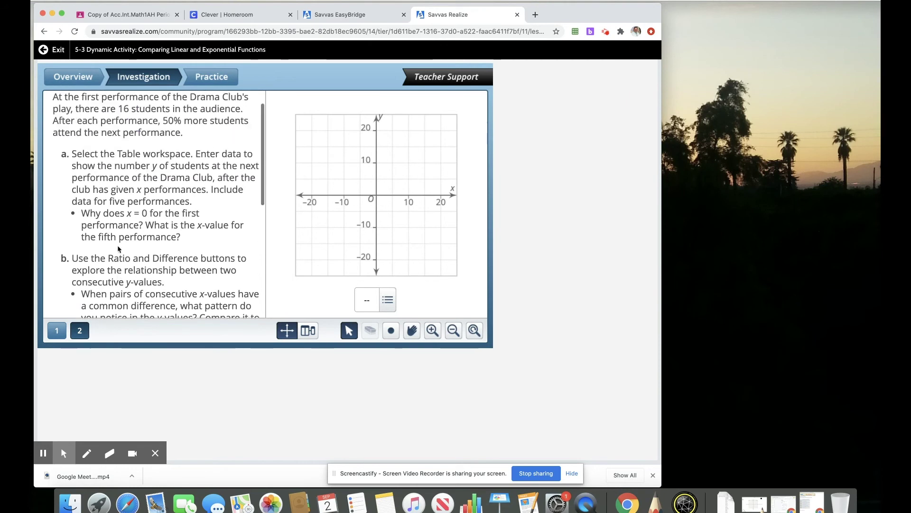
left_click(57, 330)
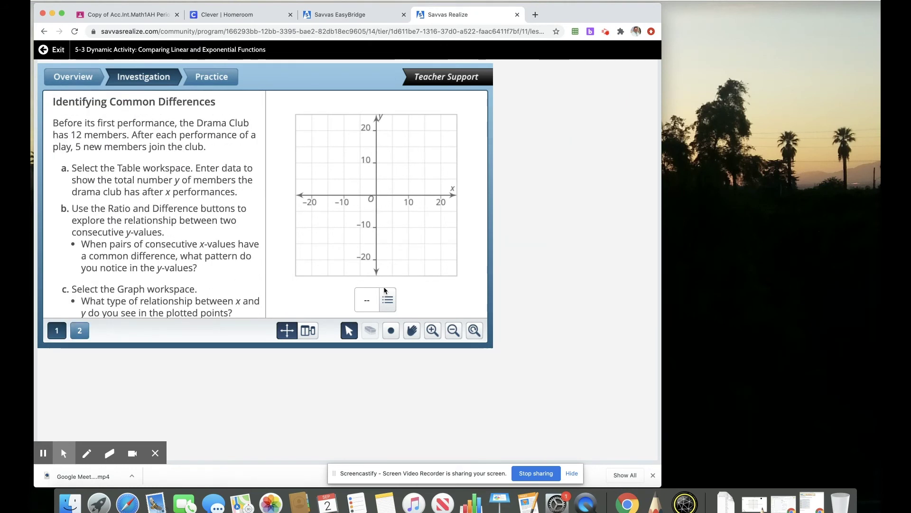
left_click(388, 301)
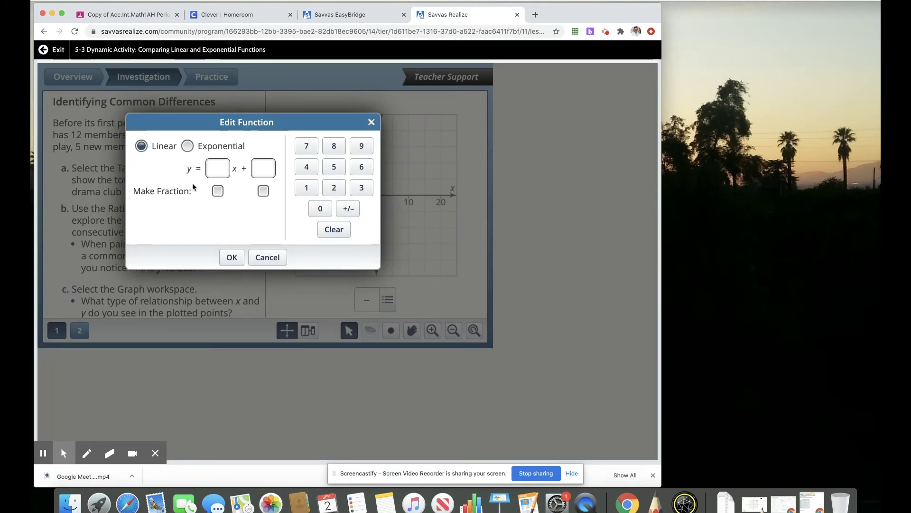
Change the function to Exponential with 2 and base 3, graphing y = 2 • 3^x
left_click(188, 146)
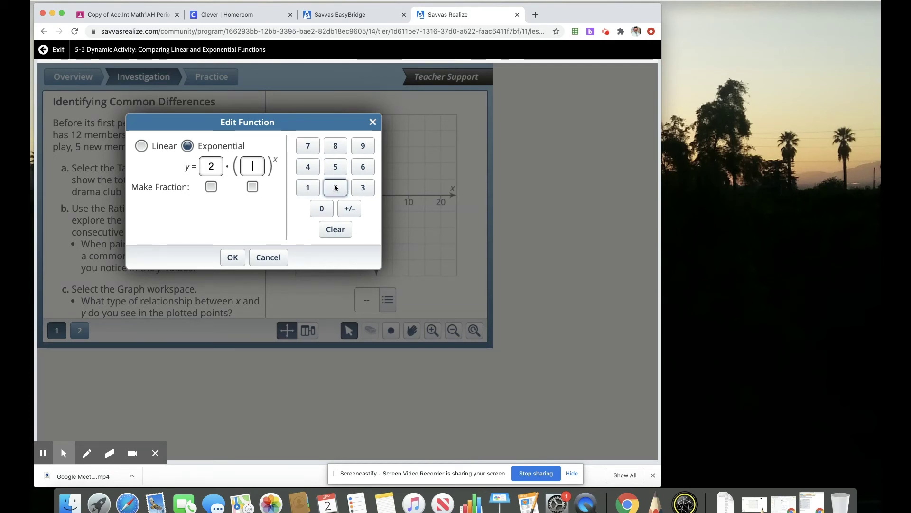
left_click(363, 188)
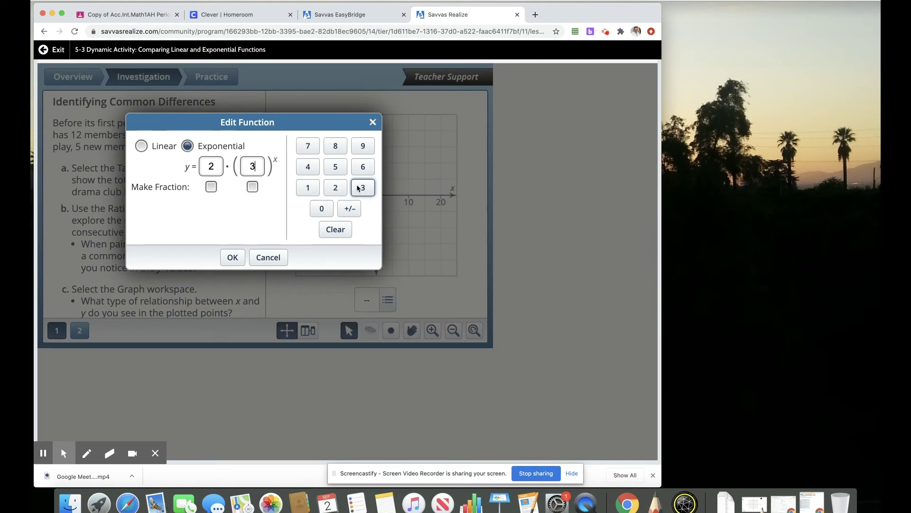
left_click(236, 256)
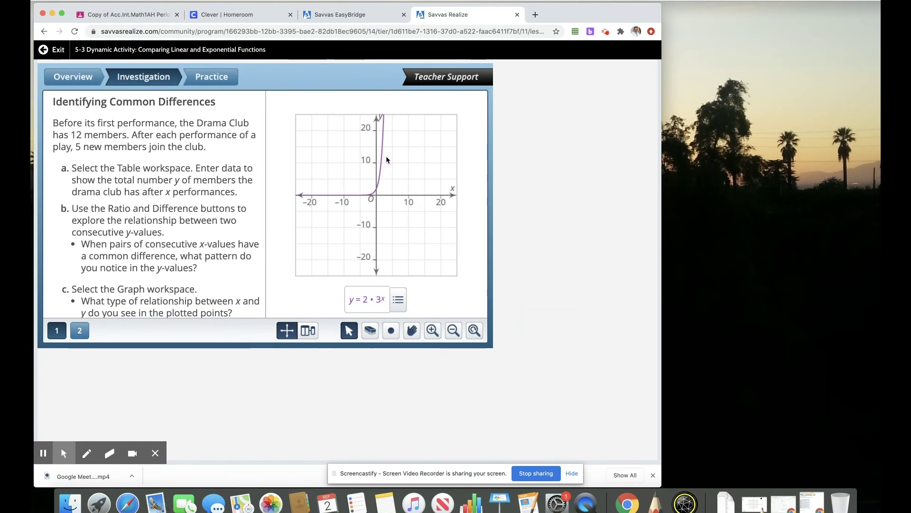
View Practice Problem 1, then exit back to the Lesson 5-3 contents list
left_click(215, 79)
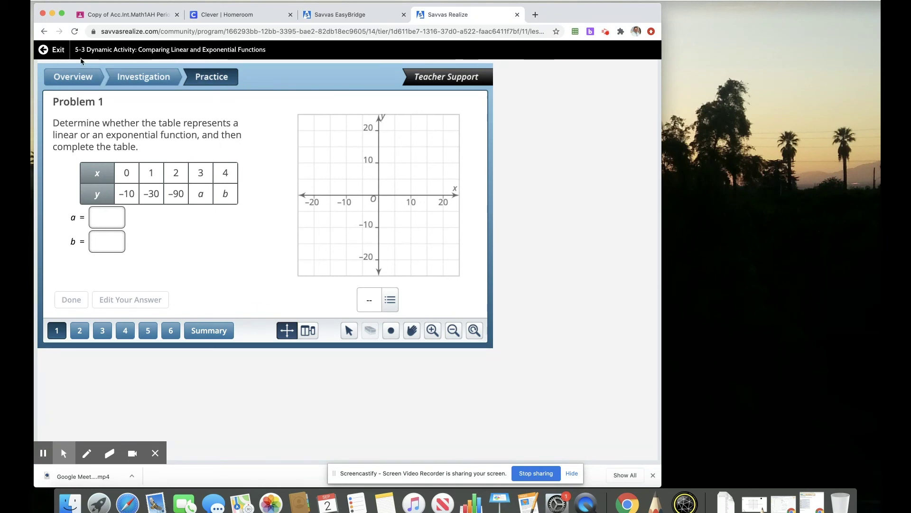
left_click(43, 49)
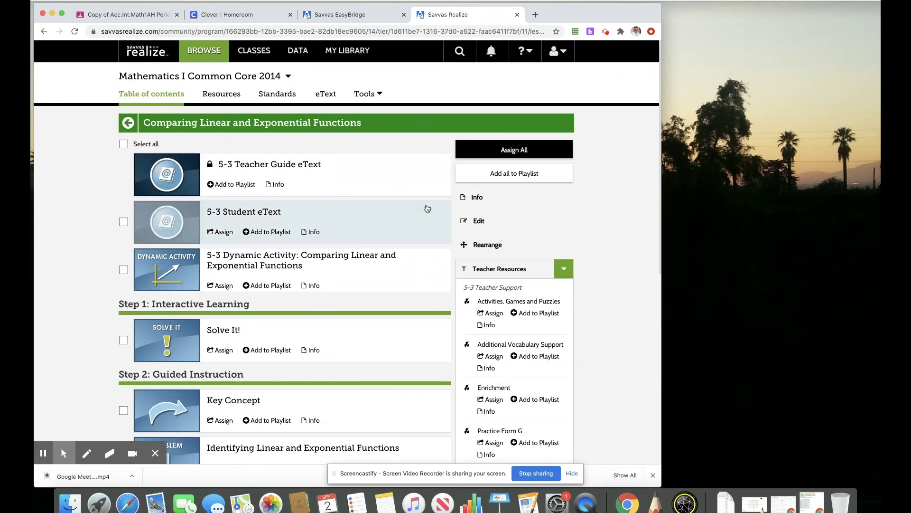
left_click(132, 454)
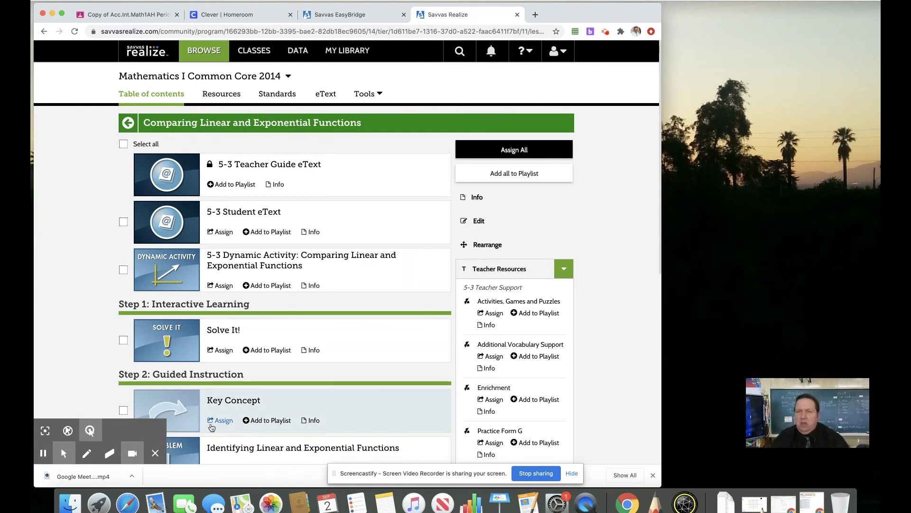